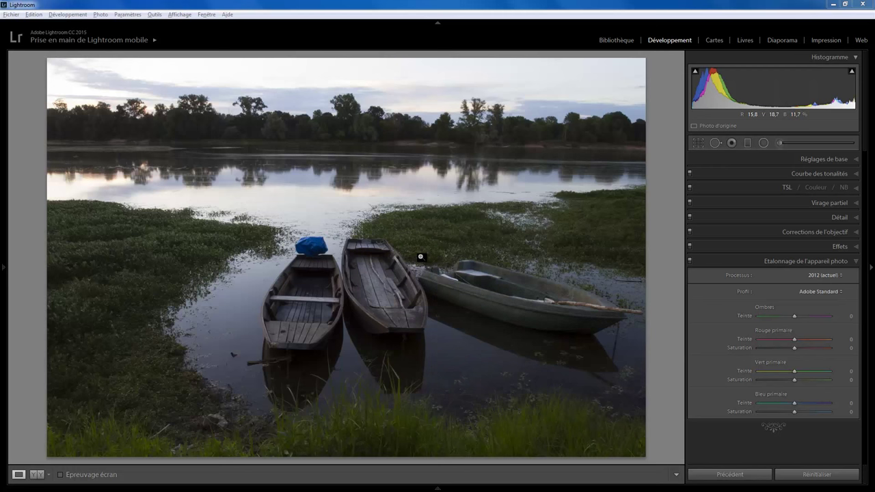
- Straighten the river photo to a -1.10° angle and apply the crop
{"action": "left_click", "coordinate": [694, 144]}
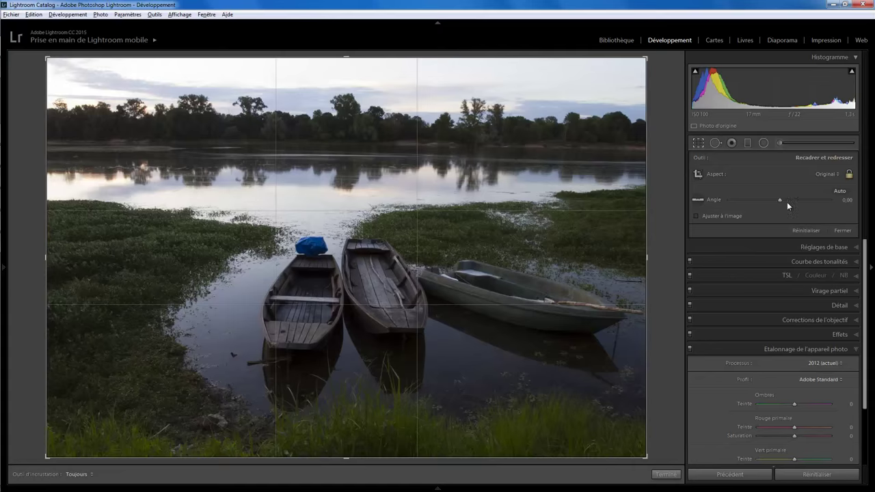
{"action": "left_click_drag", "start_coordinate": [843, 199], "coordinate": [841, 202]}
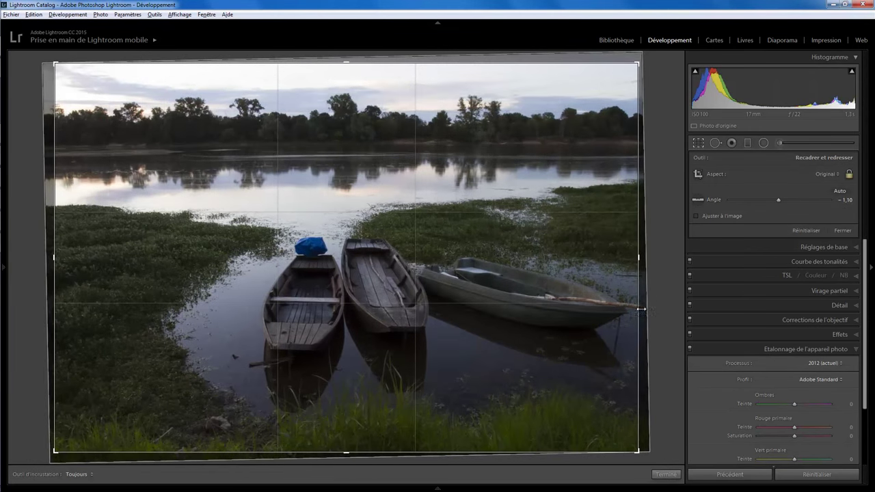
{"action": "left_click", "coordinate": [666, 475]}
- Heal away the pole tip past the grey boat's bow, sampling clean water nearby
{"action": "left_click", "coordinate": [638, 311]}
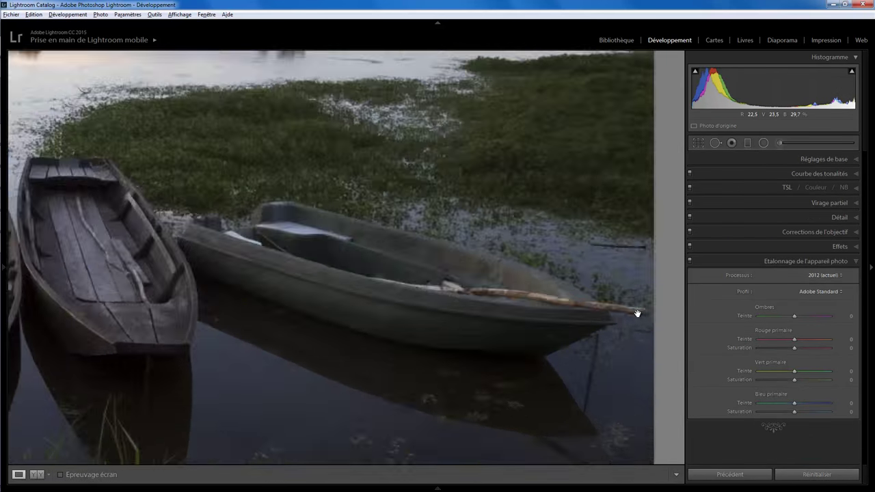
{"action": "left_click", "coordinate": [715, 143]}
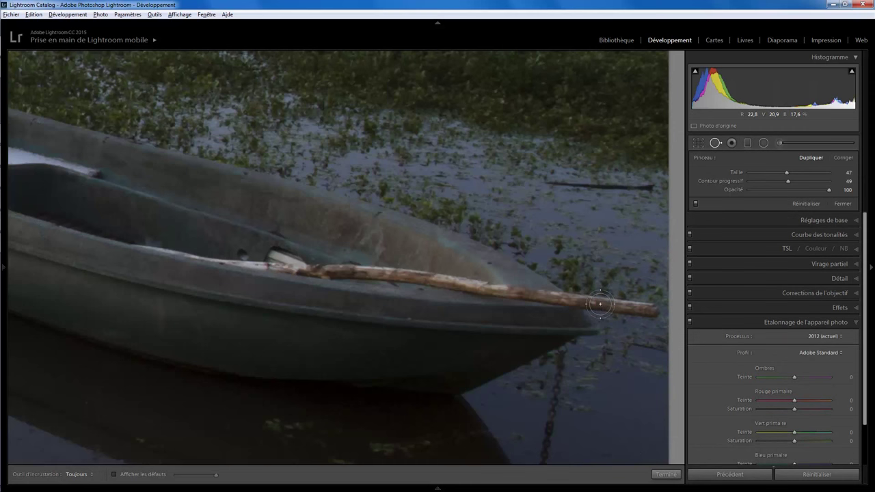
{"action": "left_click", "coordinate": [602, 305]}
{"action": "left_click_drag", "start_coordinate": [625, 331], "coordinate": [649, 312]}
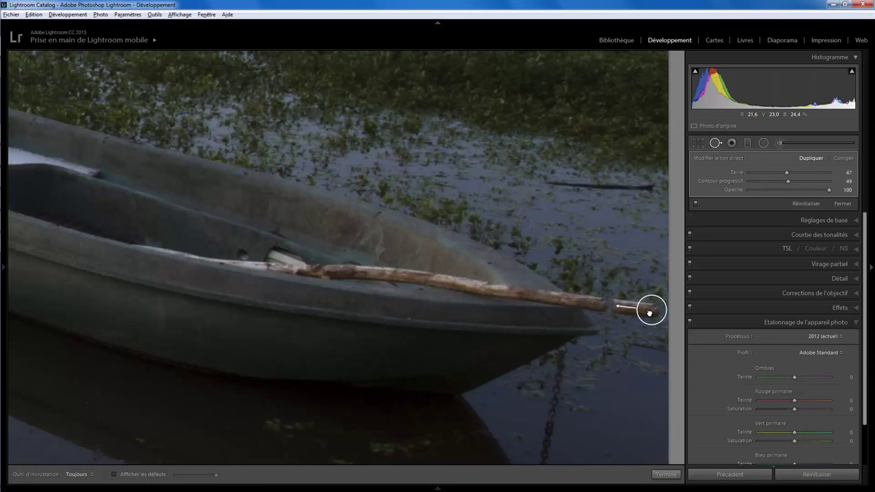
{"action": "left_click_drag", "start_coordinate": [649, 313], "coordinate": [652, 314]}
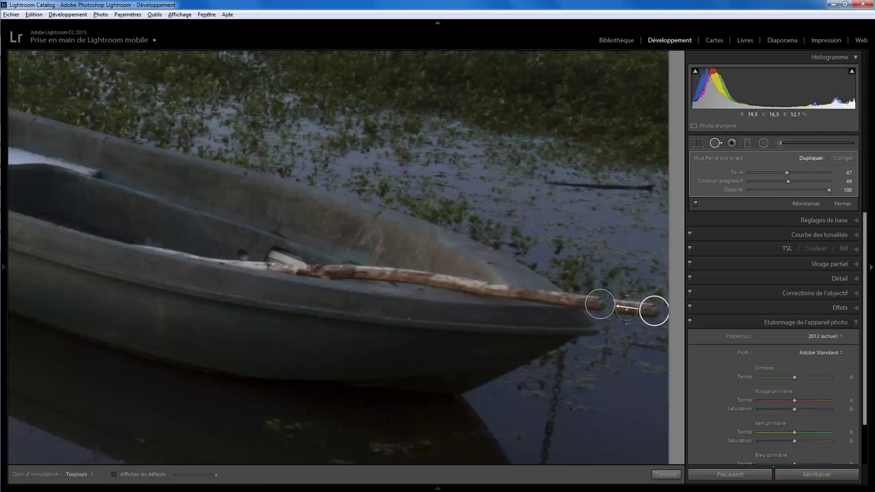
{"action": "mouse_move", "coordinate": [627, 308]}
{"action": "left_mouse_down"}
{"action": "mouse_move", "coordinate": [644, 307]}
{"action": "mouse_move", "coordinate": [621, 305]}
{"action": "mouse_move", "coordinate": [642, 309]}
{"action": "left_mouse_up"}
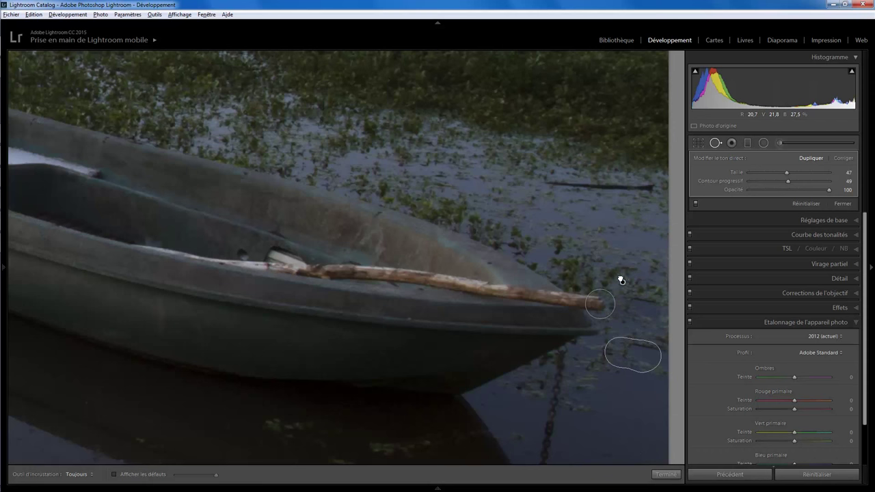
{"action": "left_click_drag", "start_coordinate": [621, 280], "coordinate": [613, 277]}
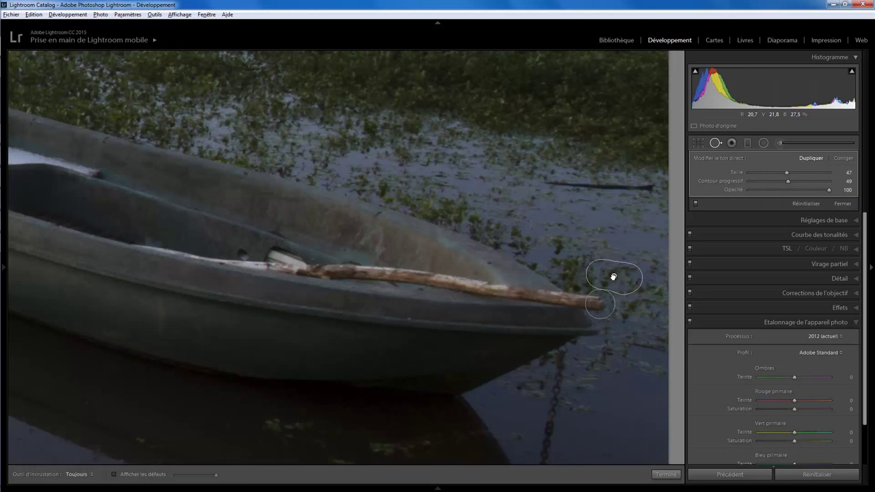
{"action": "left_click", "coordinate": [634, 308]}
{"action": "left_click", "coordinate": [662, 474]}
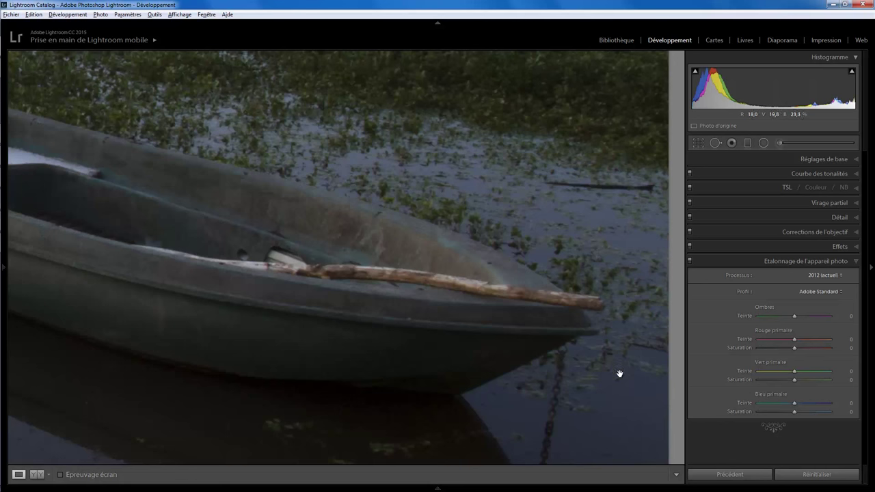
- Inspect the boat's reflection, return to the full photo, and re-straighten it to -0.90°
{"action": "left_click_drag", "start_coordinate": [619, 371], "coordinate": [619, 241]}
{"action": "left_click_drag", "start_coordinate": [580, 342], "coordinate": [599, 253]}
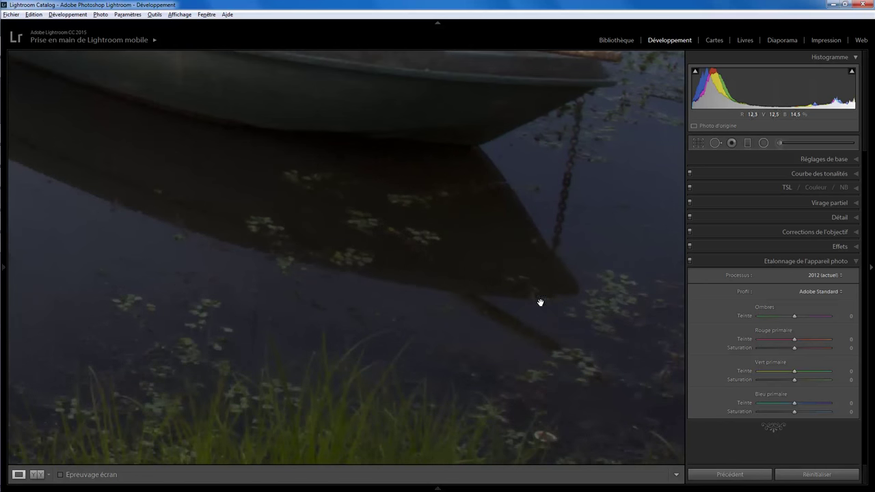
{"action": "left_click", "coordinate": [579, 359]}
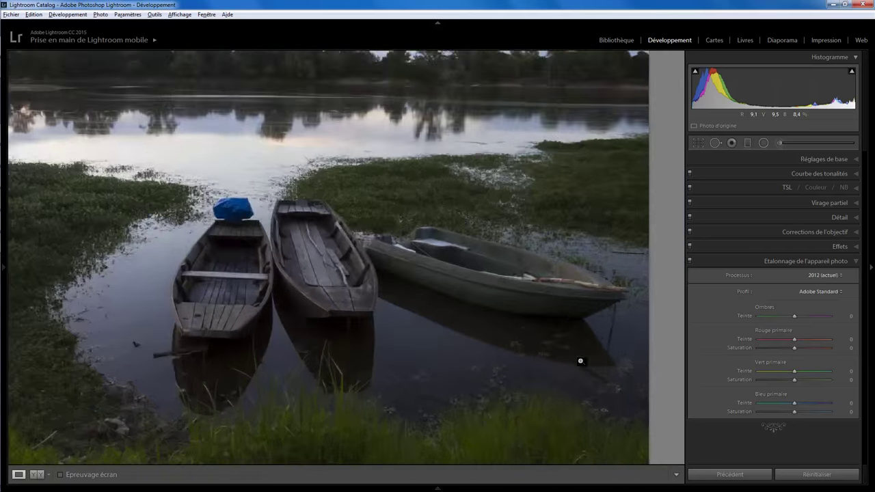
{"action": "left_click", "coordinate": [613, 385]}
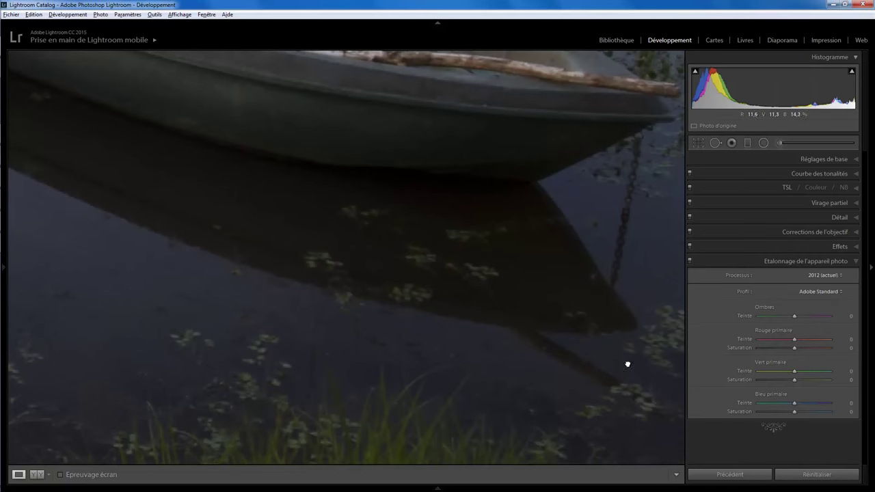
{"action": "left_click", "coordinate": [624, 367]}
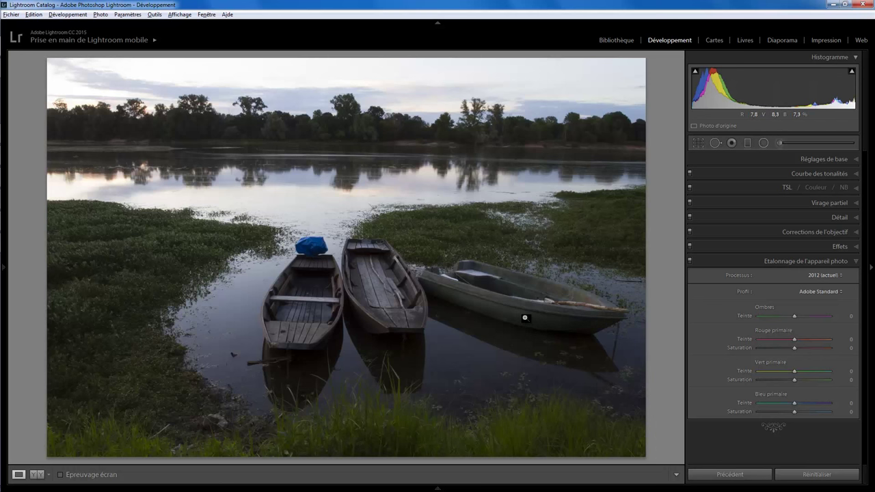
{"action": "left_click", "coordinate": [698, 143]}
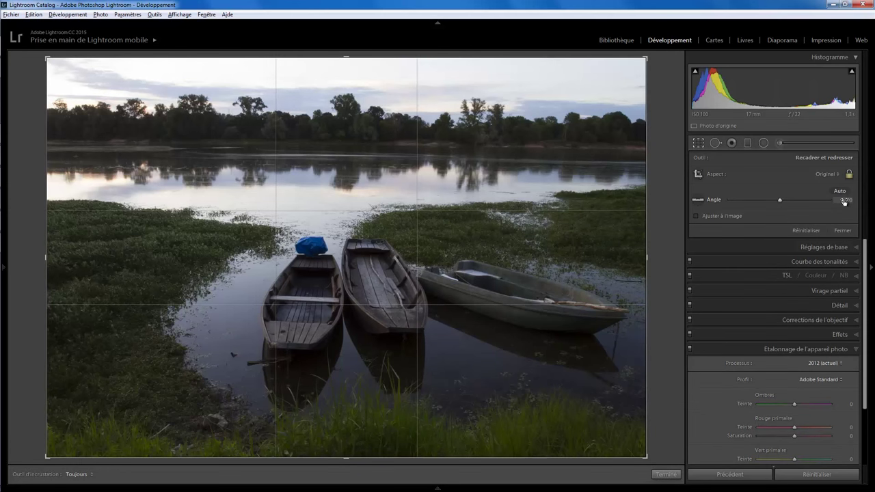
{"action": "left_click_drag", "start_coordinate": [844, 201], "coordinate": [837, 201]}
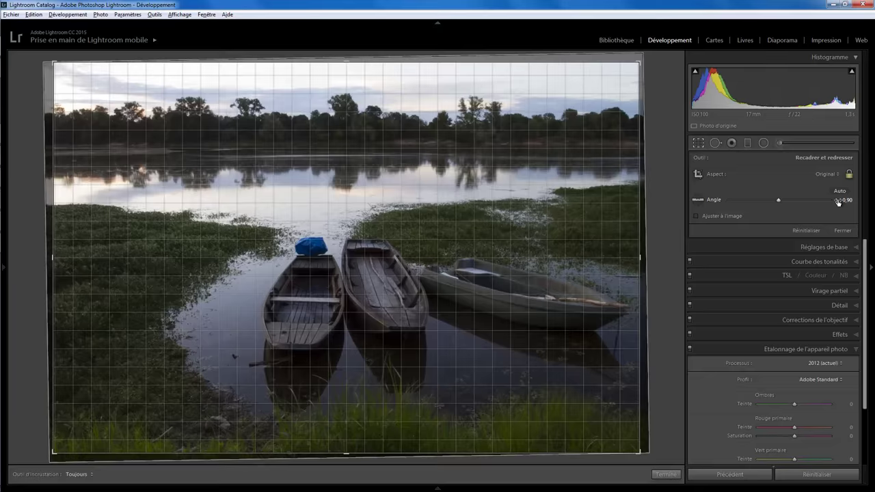
{"action": "left_click", "coordinate": [665, 475]}
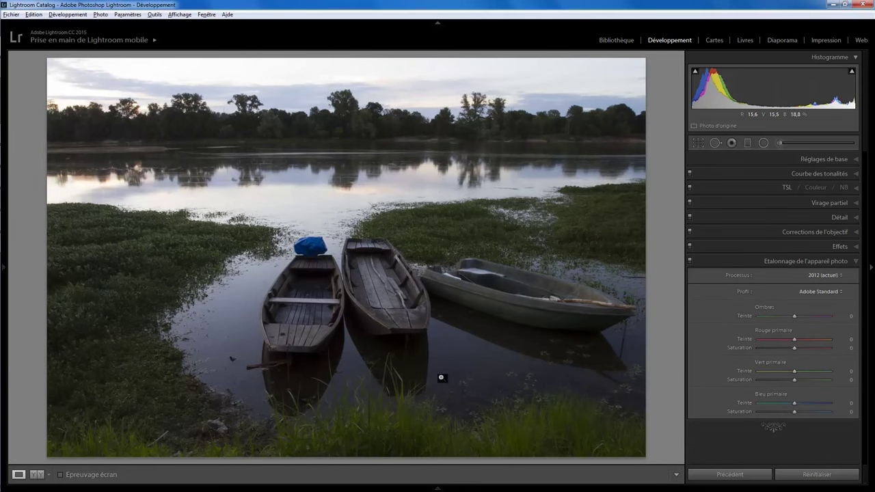
- With Spot Removal feather 75, heal over the blue tarp's left edge and top using vegetation
{"action": "left_click", "coordinate": [309, 252]}
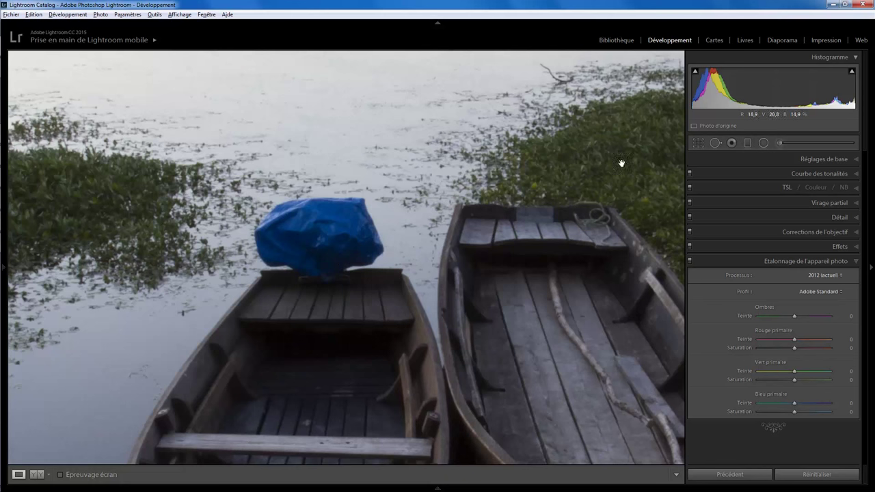
{"action": "left_click", "coordinate": [716, 144]}
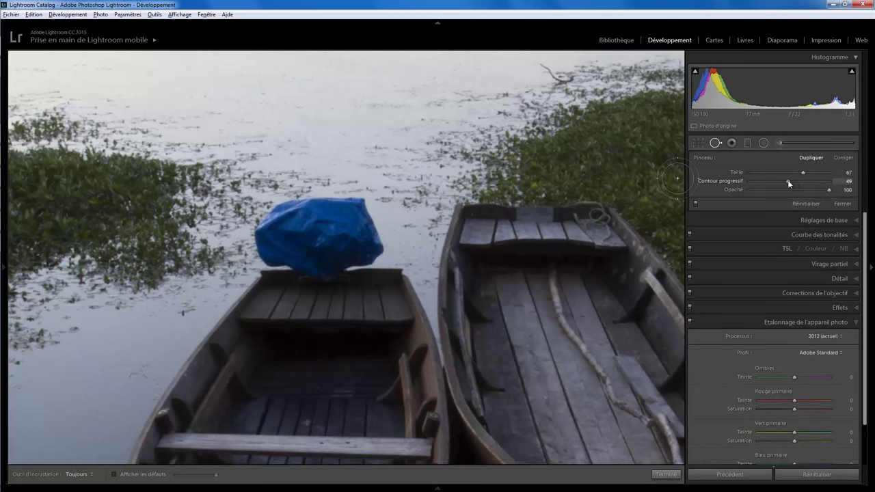
{"action": "left_click_drag", "start_coordinate": [788, 181], "coordinate": [803, 183]}
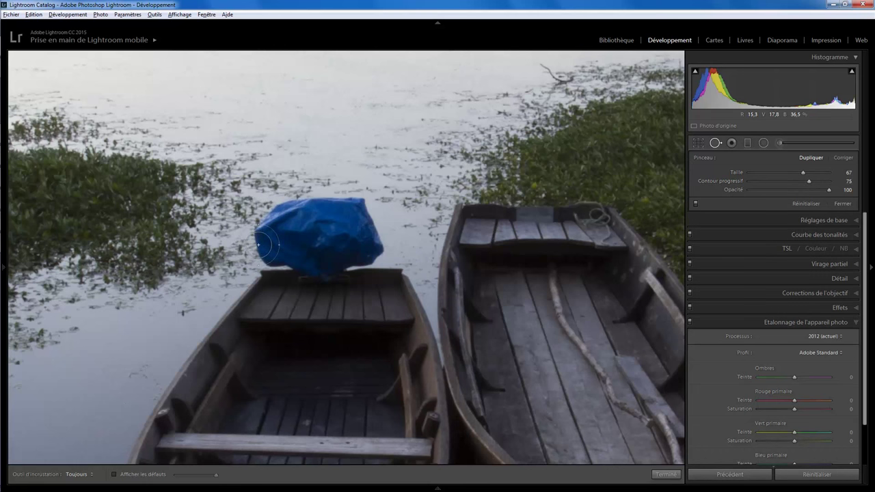
{"action": "left_click_drag", "start_coordinate": [259, 240], "coordinate": [289, 216]}
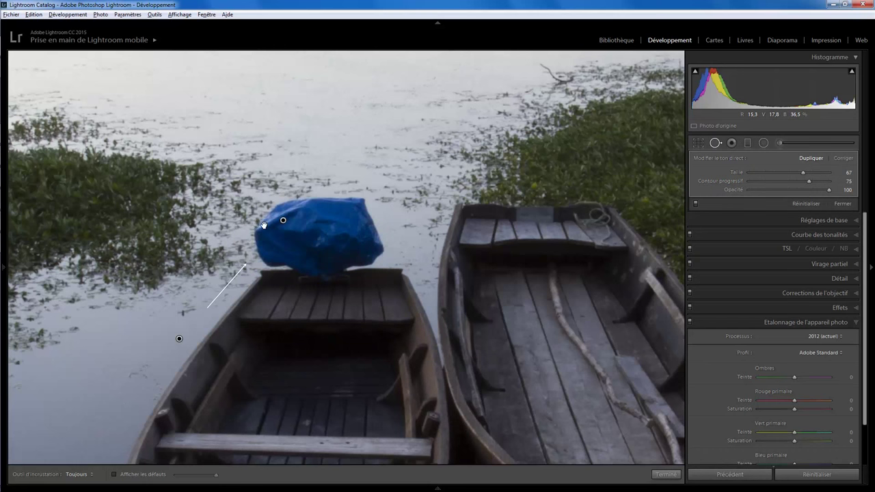
{"action": "left_click_drag", "start_coordinate": [179, 339], "coordinate": [192, 226]}
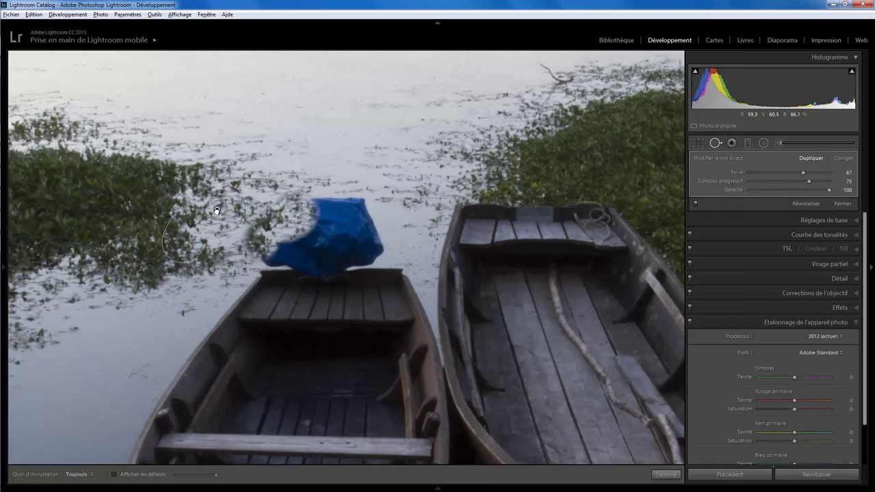
{"action": "left_click_drag", "start_coordinate": [236, 205], "coordinate": [236, 215]}
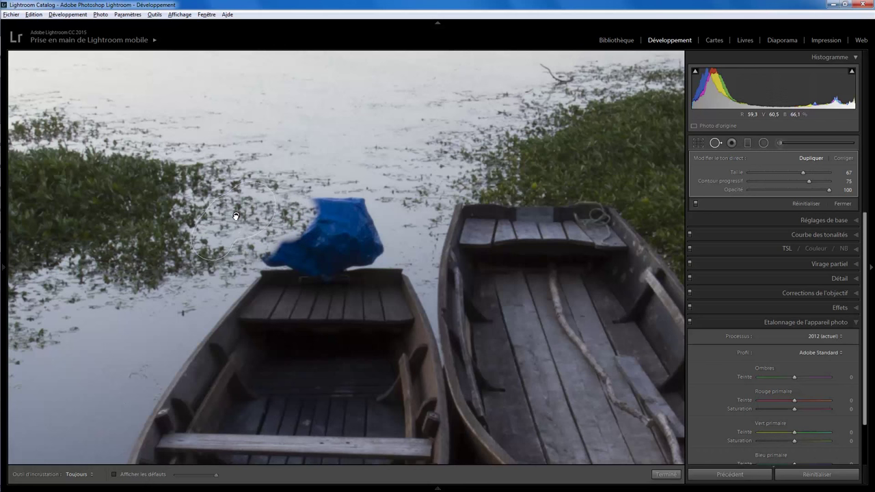
{"action": "left_click_drag", "start_coordinate": [298, 206], "coordinate": [265, 239]}
{"action": "left_click_drag", "start_coordinate": [360, 200], "coordinate": [308, 198]}
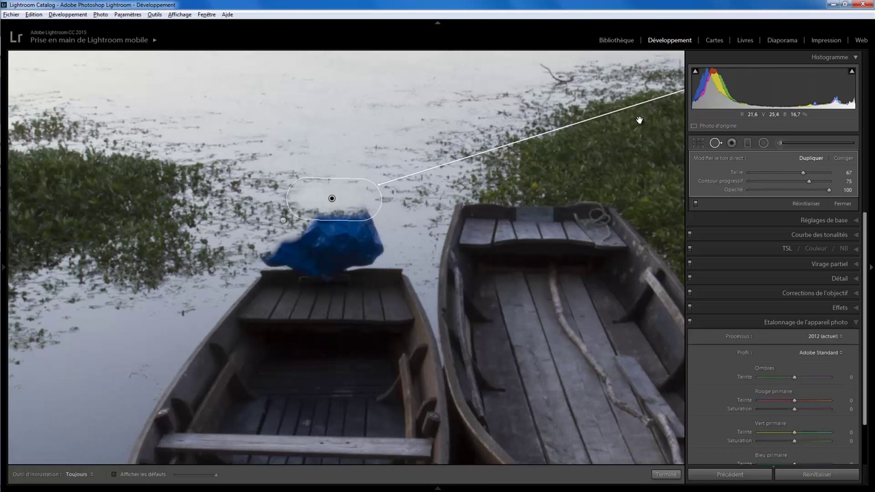
- Paint a heal beside the tarp's edge, sourced from open water
{"action": "left_click_drag", "start_coordinate": [638, 117], "coordinate": [426, 249]}
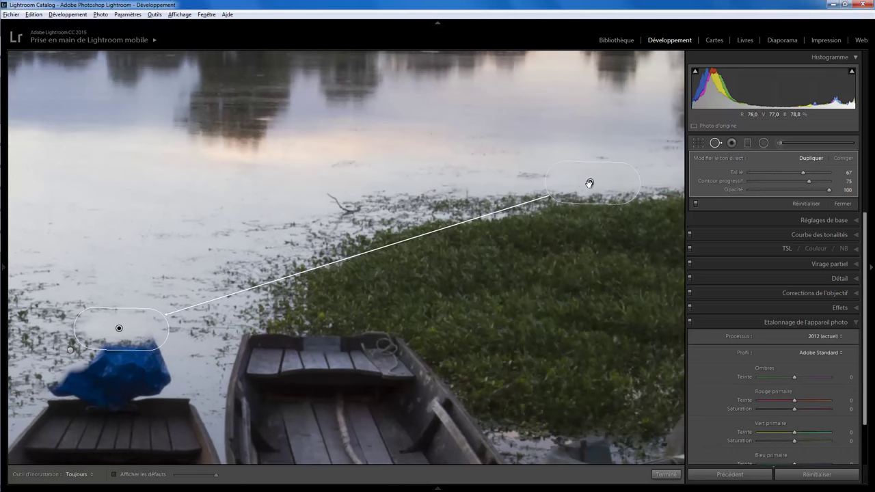
{"action": "left_click_drag", "start_coordinate": [589, 182], "coordinate": [183, 319]}
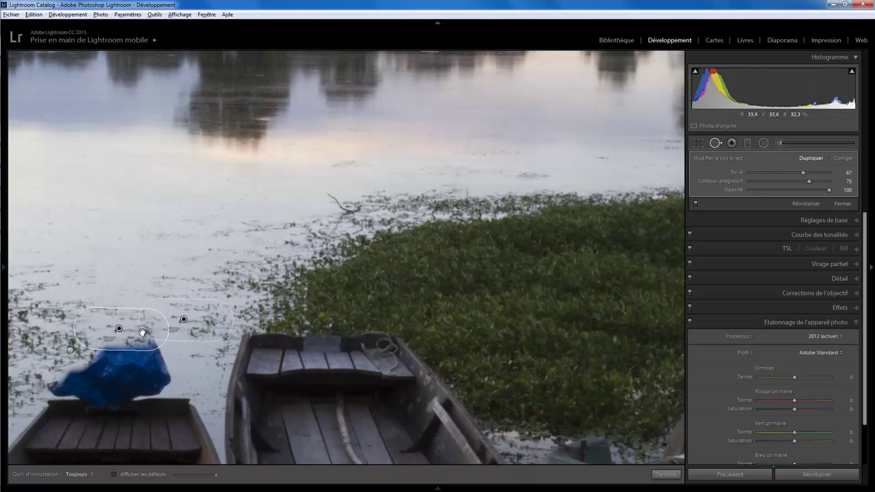
{"action": "left_click_drag", "start_coordinate": [153, 325], "coordinate": [347, 220]}
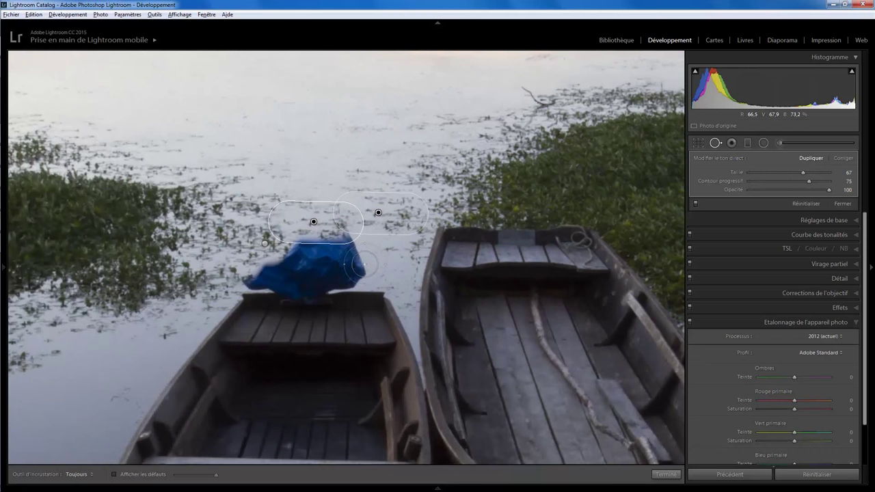
{"action": "left_click_drag", "start_coordinate": [364, 264], "coordinate": [338, 244]}
{"action": "mouse_move", "coordinate": [177, 258]}
{"action": "left_mouse_down"}
{"action": "mouse_move", "coordinate": [409, 244]}
{"action": "mouse_move", "coordinate": [383, 238]}
{"action": "left_mouse_up"}
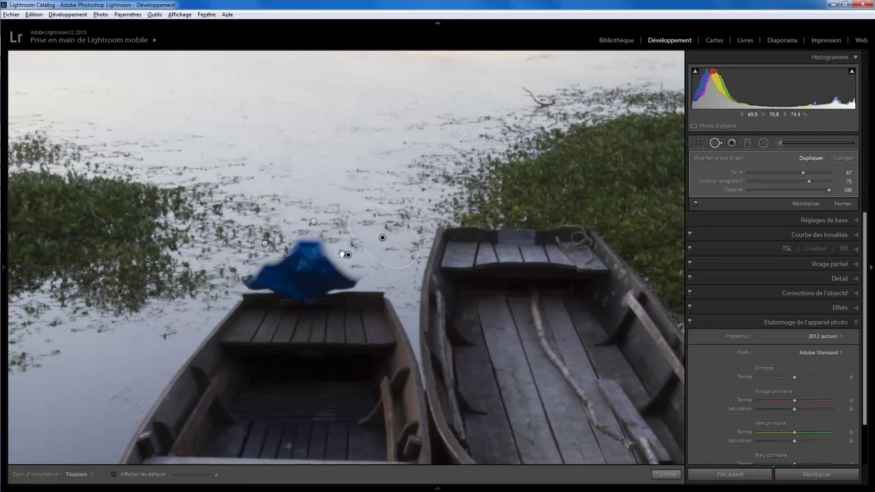
- Paint a new heal over the tarp itself and move its source next to the tarp
{"action": "left_click", "coordinate": [308, 254]}
{"action": "mouse_move", "coordinate": [308, 254]}
{"action": "left_mouse_down"}
{"action": "mouse_move", "coordinate": [321, 253]}
{"action": "mouse_move", "coordinate": [290, 254]}
{"action": "left_mouse_up"}
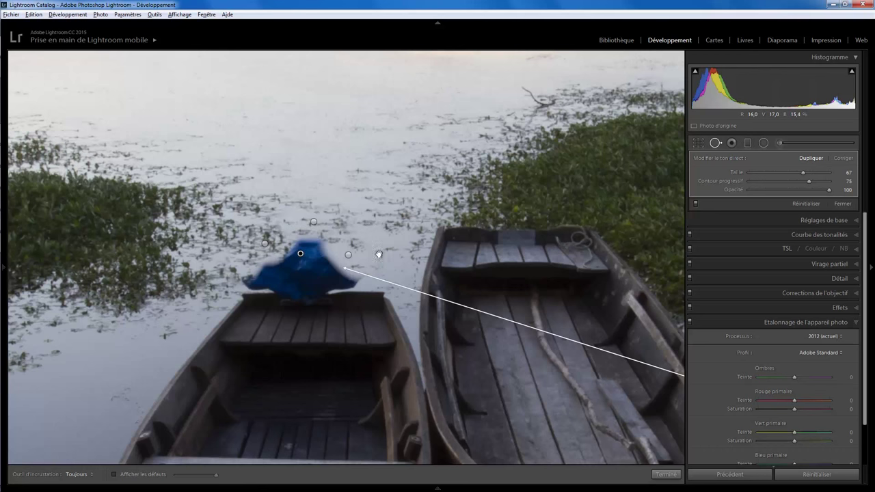
{"action": "left_click_drag", "start_coordinate": [574, 358], "coordinate": [393, 334]}
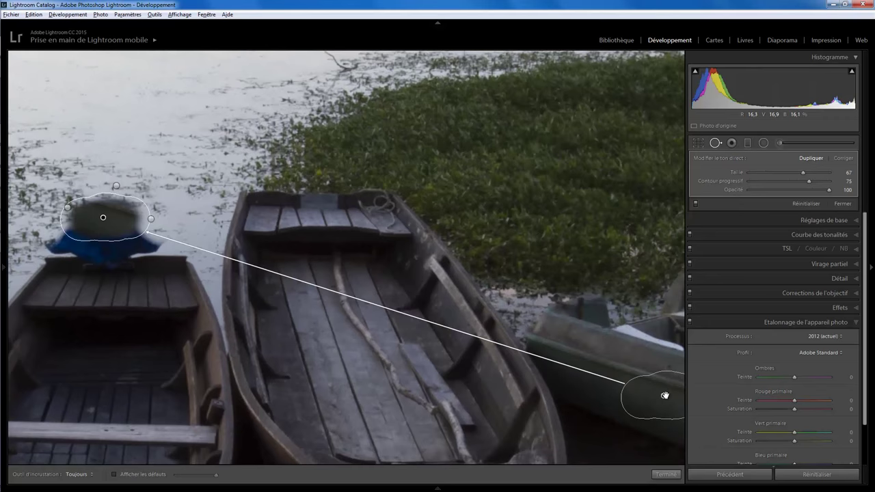
{"action": "left_click_drag", "start_coordinate": [664, 395], "coordinate": [164, 203]}
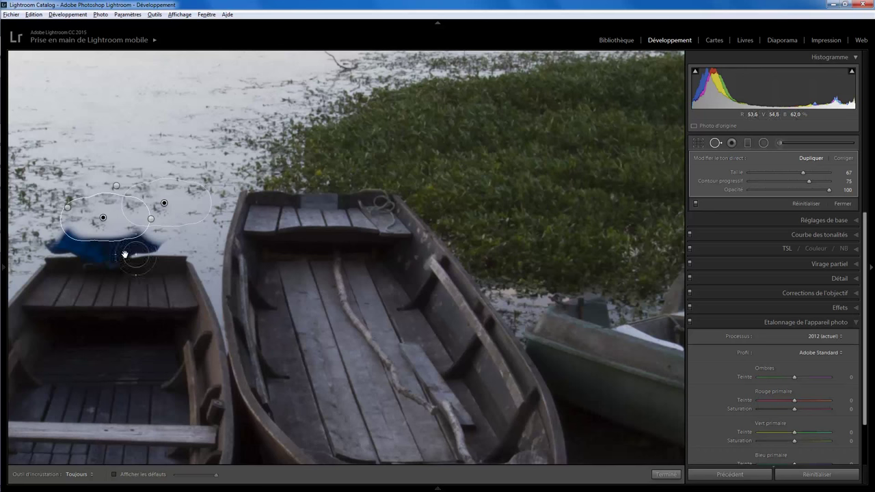
{"action": "mouse_move", "coordinate": [124, 254]}
{"action": "left_mouse_down"}
{"action": "mouse_move", "coordinate": [326, 271]}
{"action": "mouse_move", "coordinate": [265, 250]}
{"action": "left_mouse_up"}
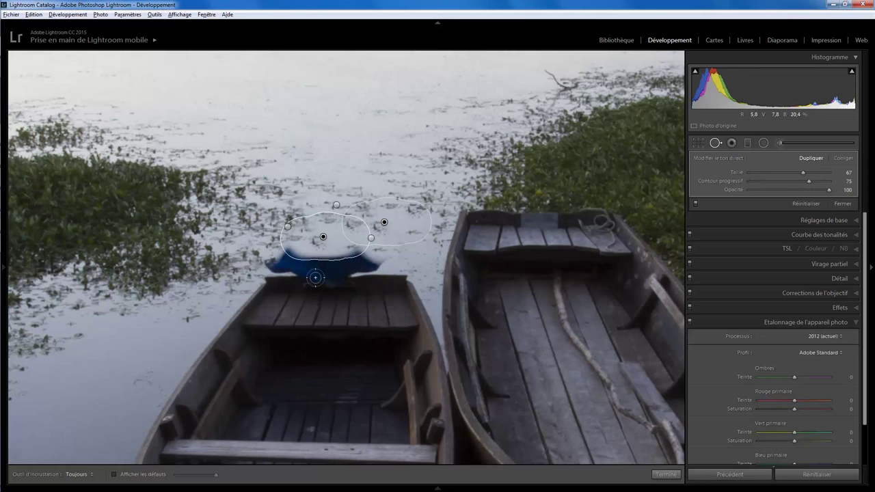
{"action": "scroll", "coordinate": [298, 277], "scroll_direction": "down", "scroll_amount": 5}
- Heal across the left boat's bow and the blue debris, adjusting sources to matching areas
{"action": "left_click_drag", "start_coordinate": [296, 277], "coordinate": [373, 277]}
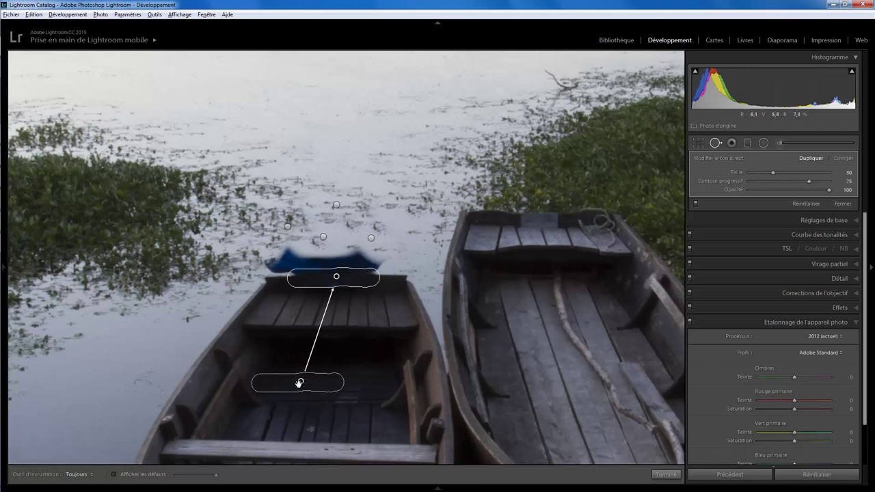
{"action": "left_click_drag", "start_coordinate": [301, 382], "coordinate": [541, 215]}
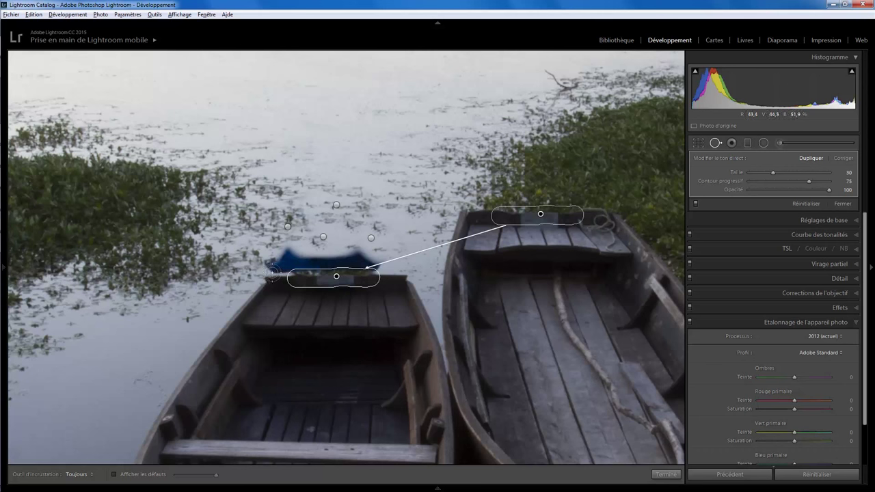
{"action": "left_click_drag", "start_coordinate": [268, 275], "coordinate": [385, 270]}
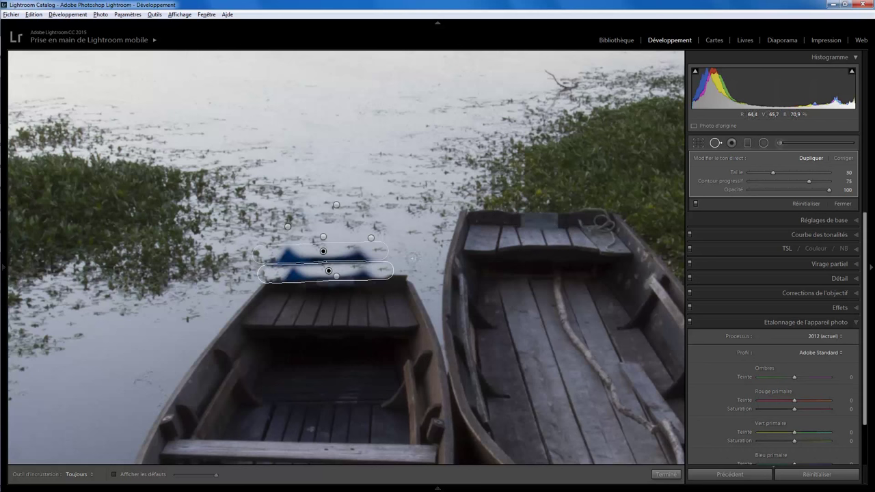
{"action": "left_click_drag", "start_coordinate": [322, 250], "coordinate": [327, 235]}
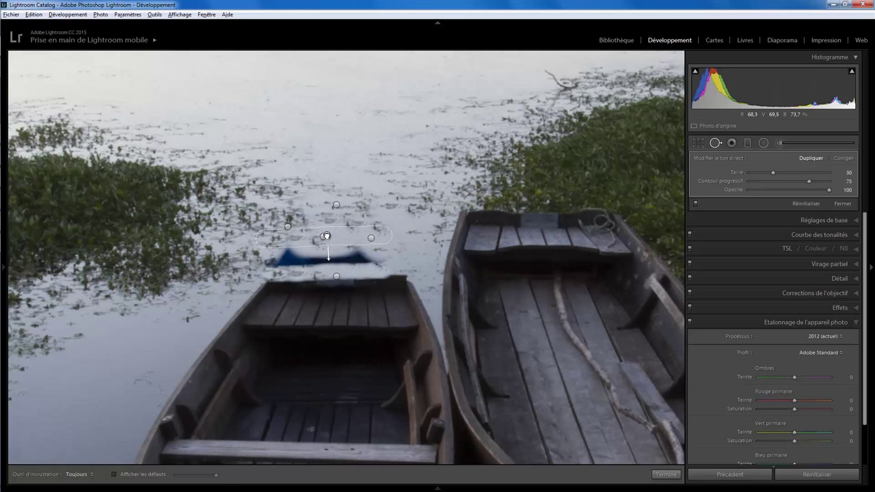
{"action": "left_click_drag", "start_coordinate": [337, 276], "coordinate": [338, 274]}
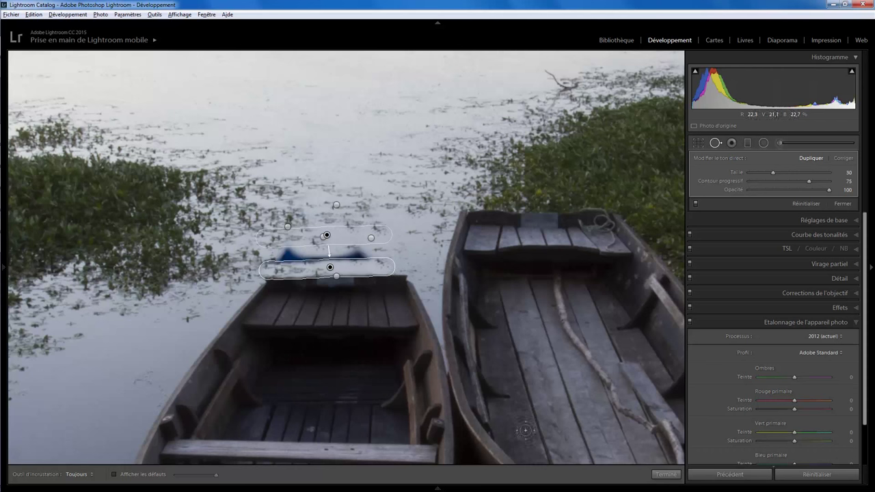
{"action": "left_click", "coordinate": [667, 475]}
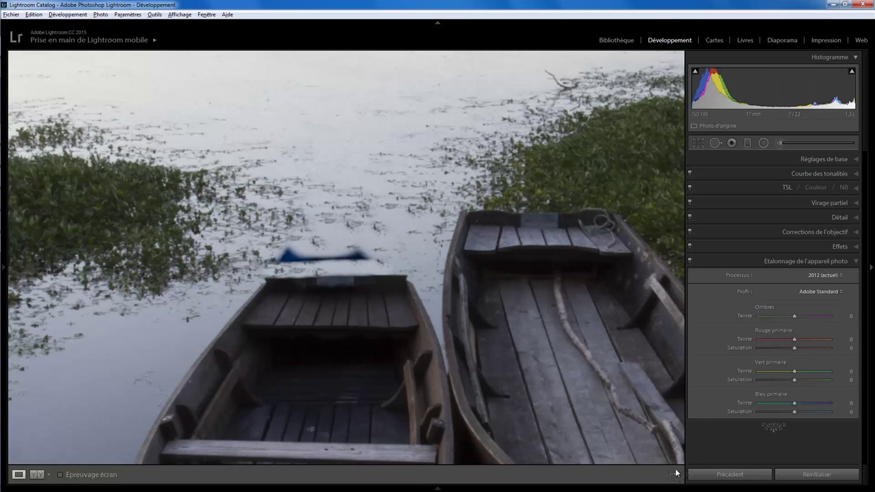
- Heal the leftover blue sliver above the left bow using water as the source
{"action": "left_click", "coordinate": [715, 143]}
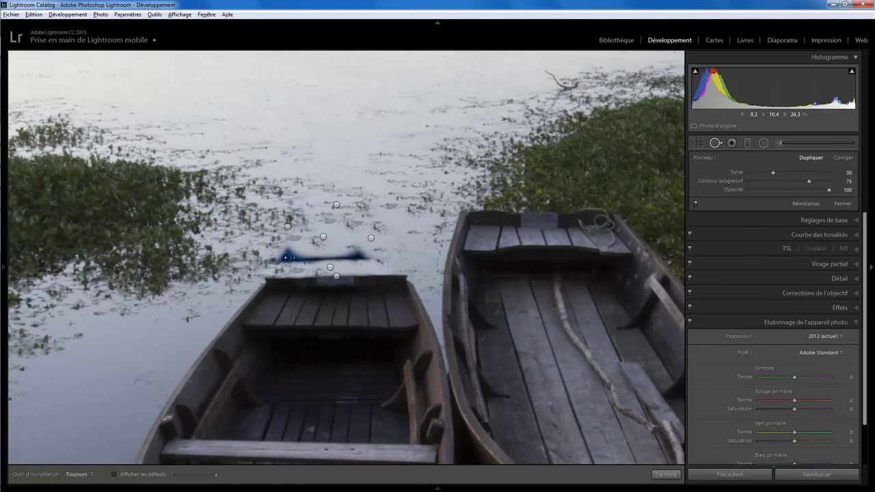
{"action": "left_click_drag", "start_coordinate": [285, 256], "coordinate": [371, 254]}
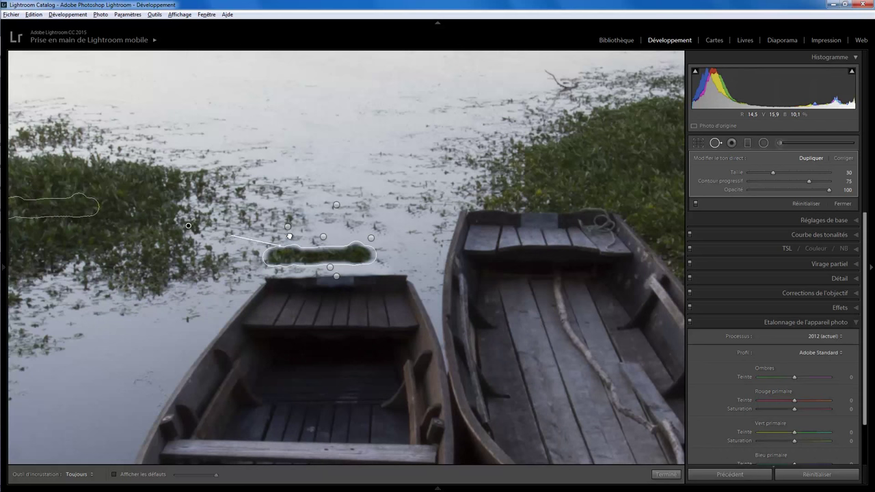
{"action": "left_click_drag", "start_coordinate": [47, 207], "coordinate": [353, 235]}
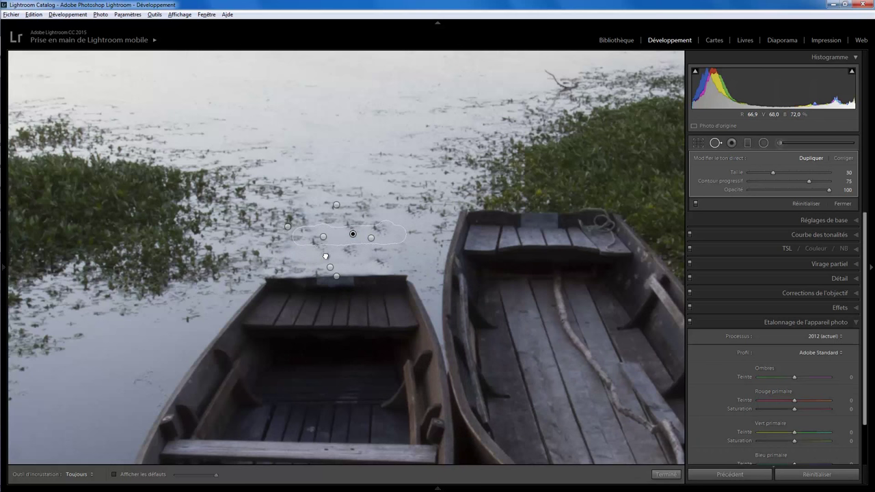
{"action": "left_click", "coordinate": [666, 474]}
{"action": "left_click", "coordinate": [379, 256]}
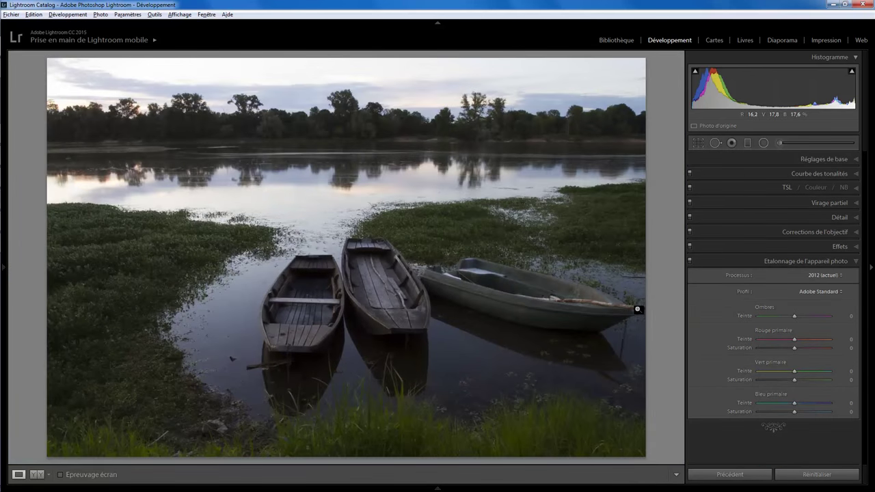
- Add a Heal-mode spot on the lower-left water, sourcing it from nearby water
{"action": "left_click", "coordinate": [327, 249]}
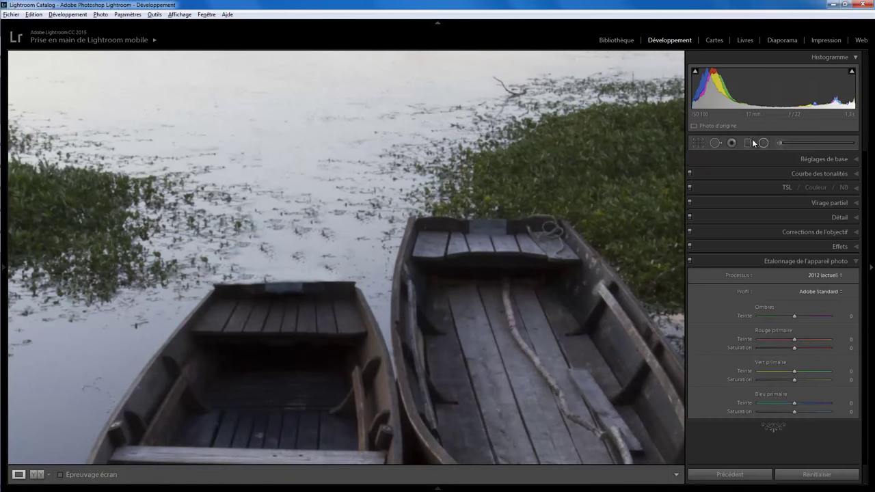
{"action": "left_click", "coordinate": [715, 142]}
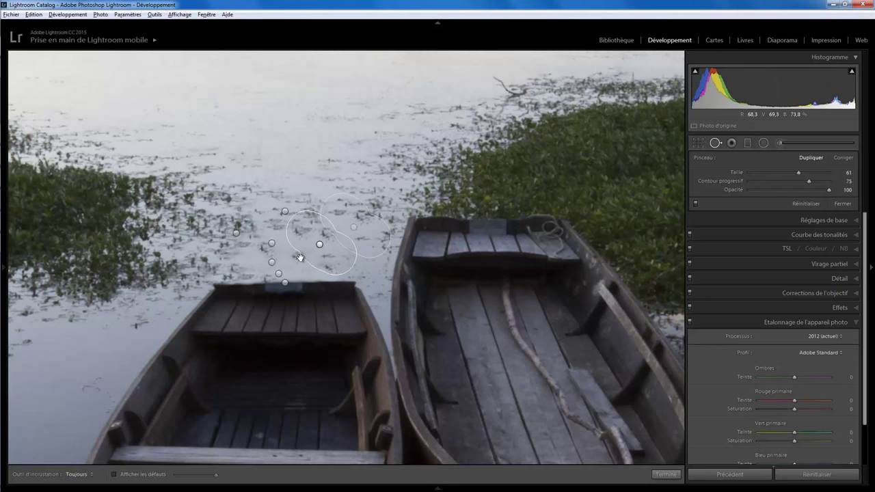
{"action": "mouse_move", "coordinate": [320, 244]}
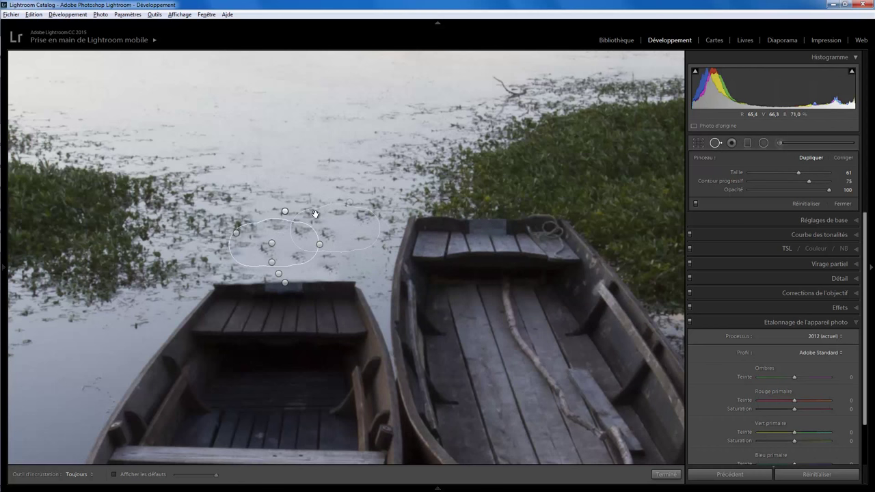
{"action": "left_click", "coordinate": [285, 211]}
{"action": "left_click", "coordinate": [106, 311]}
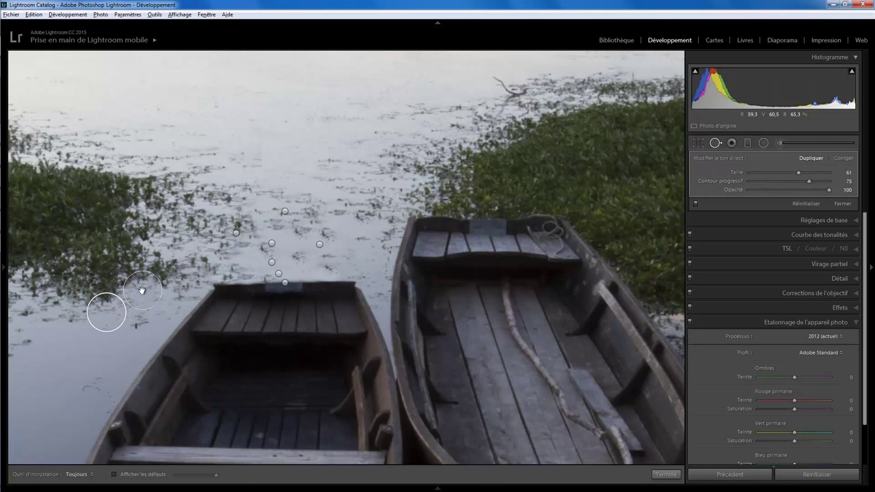
{"action": "left_click_drag", "start_coordinate": [141, 291], "coordinate": [296, 257]}
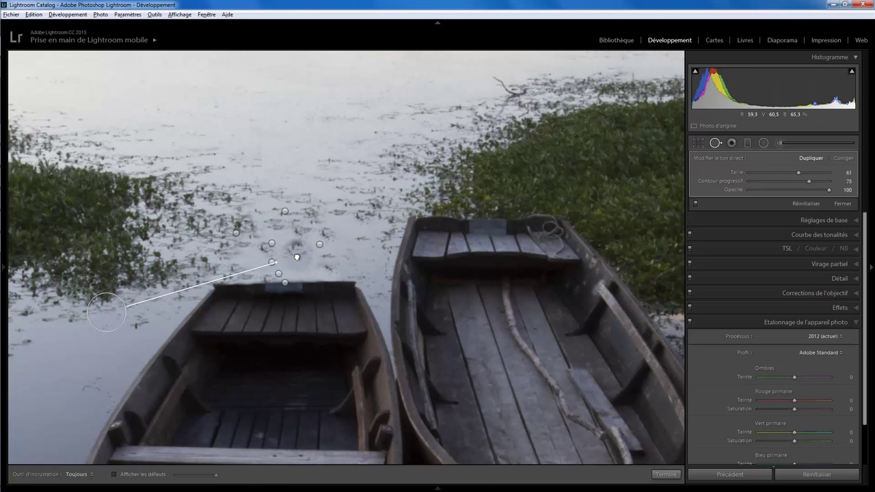
{"action": "left_click", "coordinate": [842, 157]}
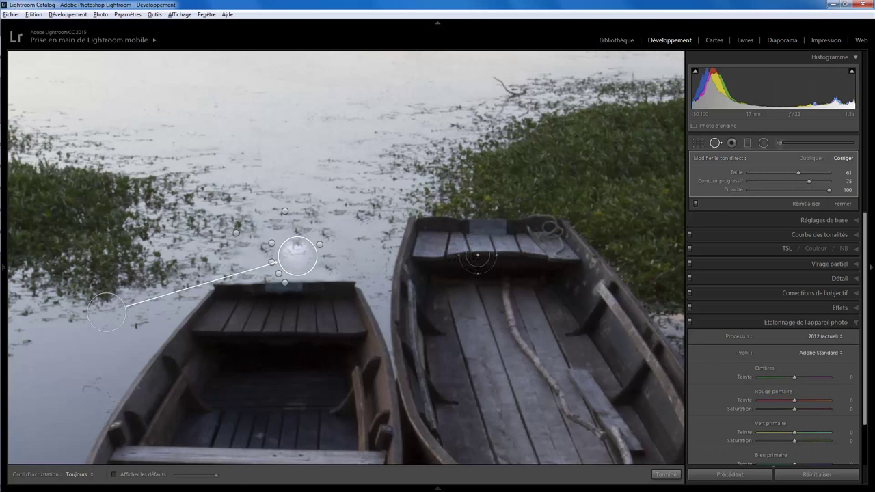
{"action": "mouse_move", "coordinate": [107, 310]}
{"action": "left_mouse_down"}
{"action": "mouse_move", "coordinate": [250, 216]}
{"action": "mouse_move", "coordinate": [270, 219]}
{"action": "left_mouse_up"}
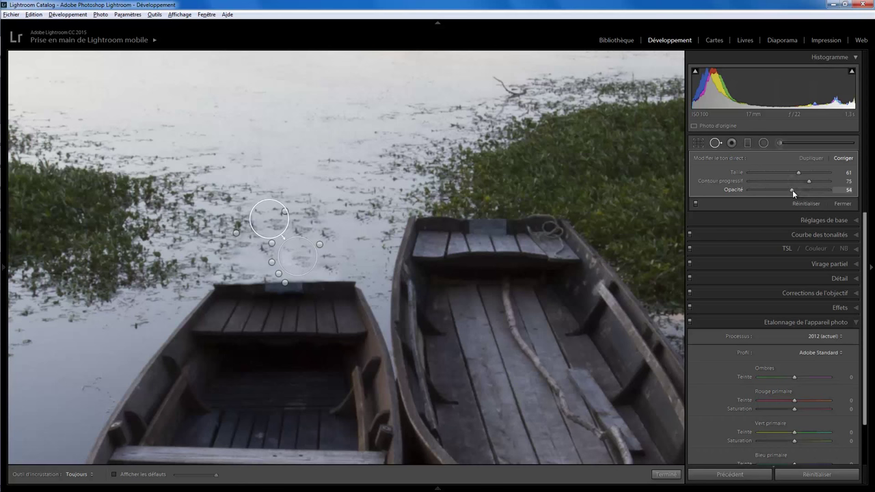
- Undo a stray stroke and place a heal spot on water ahead of the left boat
{"action": "left_click", "coordinate": [307, 260]}
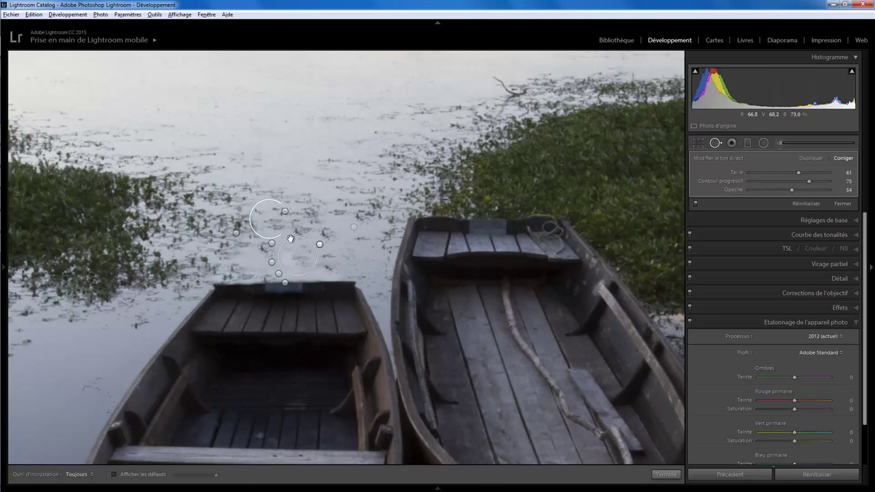
{"action": "left_click_drag", "start_coordinate": [263, 212], "coordinate": [311, 212]}
{"action": "left_click", "coordinate": [320, 240]}
{"action": "key", "text": "ctrl+z"}
{"action": "left_click", "coordinate": [108, 320]}
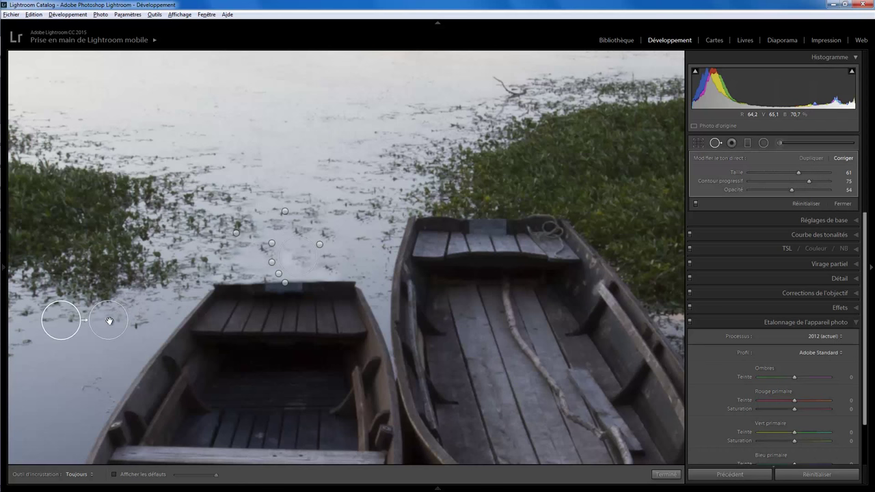
{"action": "left_click_drag", "start_coordinate": [108, 320], "coordinate": [328, 236]}
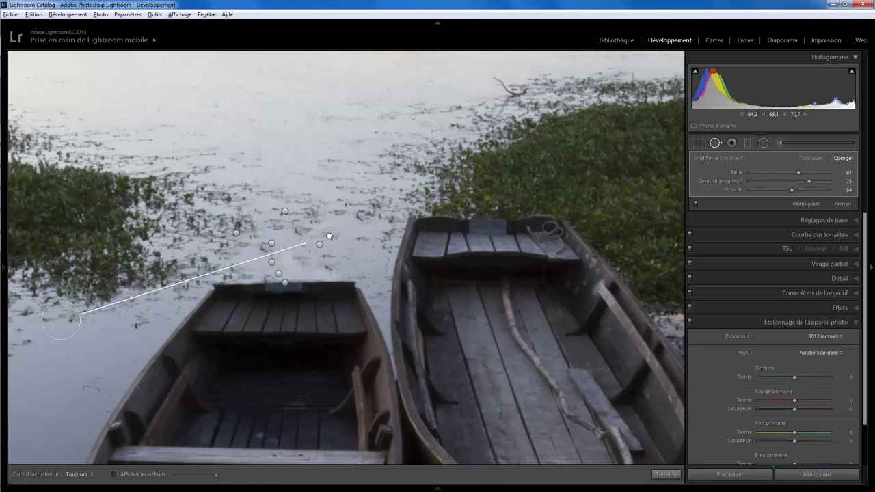
{"action": "left_click_drag", "start_coordinate": [328, 236], "coordinate": [328, 234]}
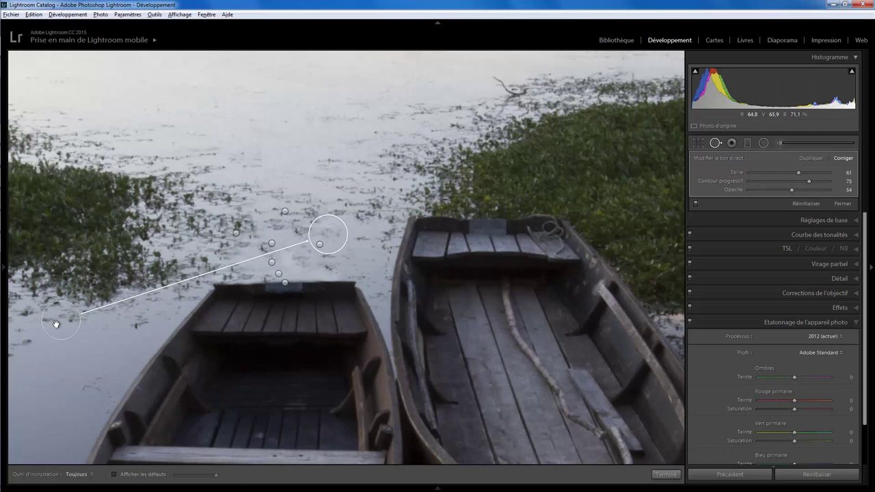
{"action": "left_click_drag", "start_coordinate": [56, 323], "coordinate": [259, 228]}
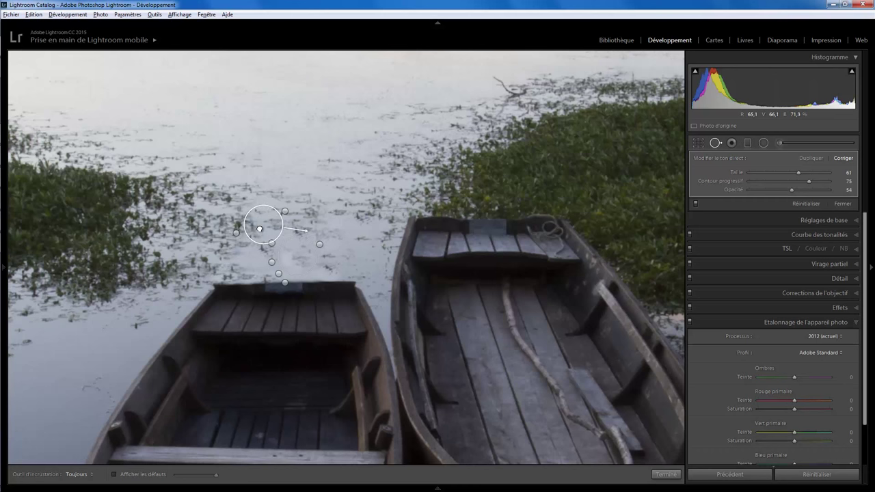
{"action": "left_click", "coordinate": [670, 474]}
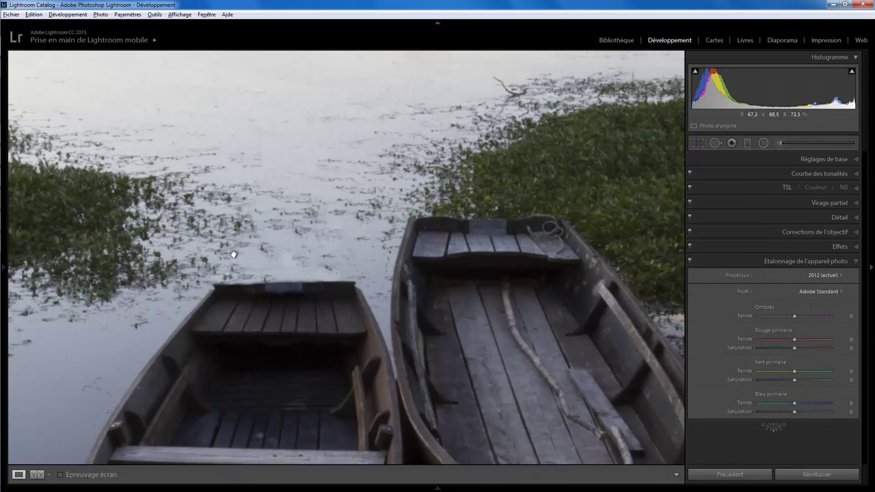
- Add two heal spots on the water between the boats, each sourced from adjacent water
{"action": "left_click", "coordinate": [711, 144]}
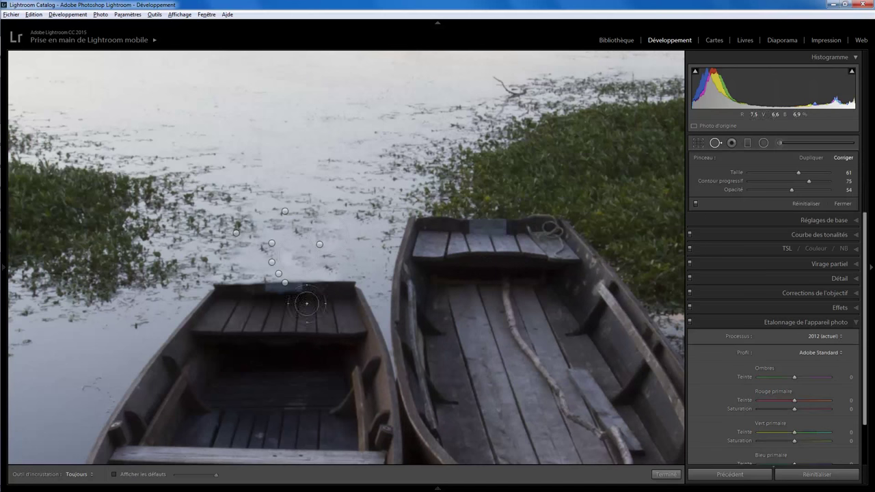
{"action": "left_click", "coordinate": [122, 327]}
{"action": "left_click_drag", "start_coordinate": [121, 325], "coordinate": [237, 253]}
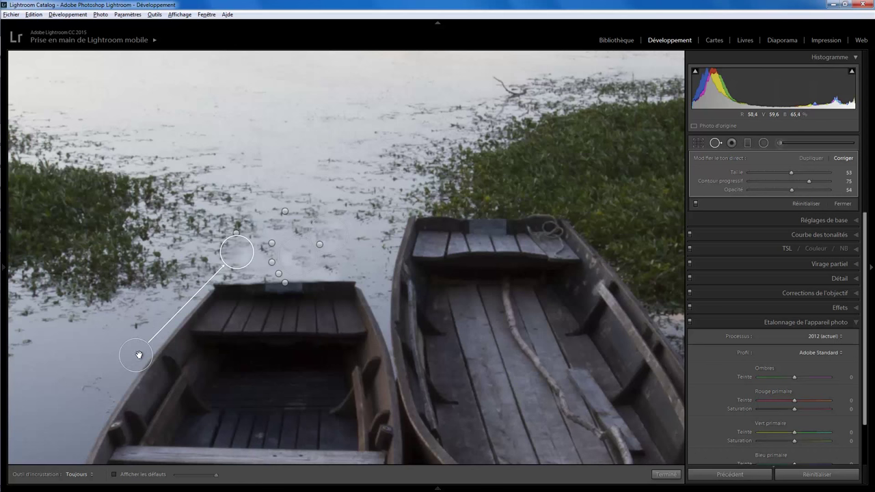
{"action": "left_click_drag", "start_coordinate": [138, 355], "coordinate": [198, 237]}
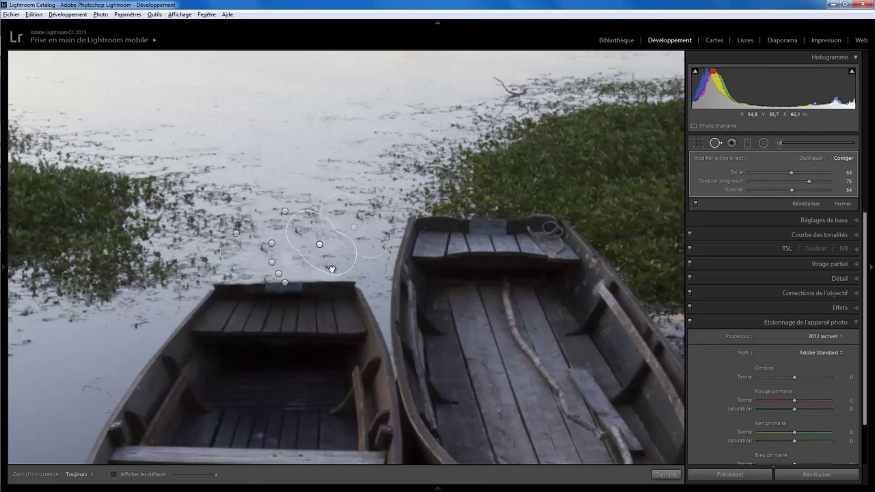
{"action": "left_click", "coordinate": [90, 331]}
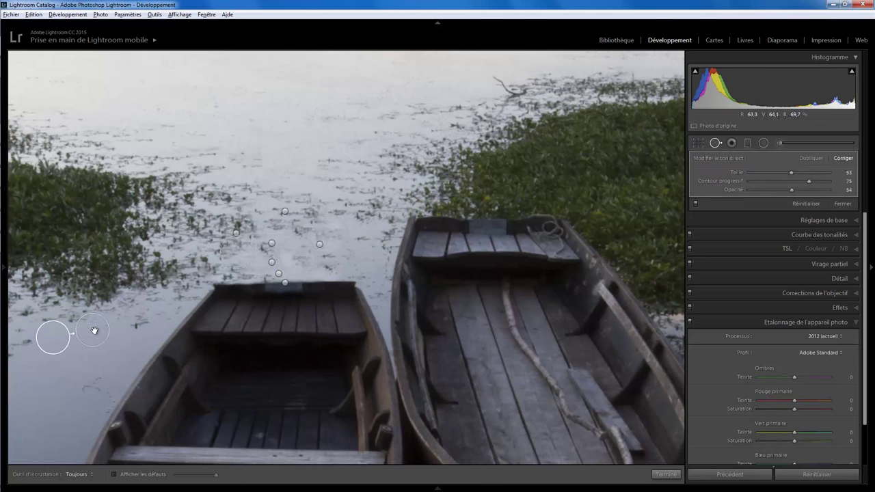
{"action": "left_click_drag", "start_coordinate": [89, 331], "coordinate": [332, 262]}
{"action": "mouse_move", "coordinate": [57, 336]}
{"action": "left_mouse_down"}
{"action": "mouse_move", "coordinate": [368, 235]}
{"action": "mouse_move", "coordinate": [367, 219]}
{"action": "mouse_move", "coordinate": [371, 249]}
{"action": "left_mouse_up"}
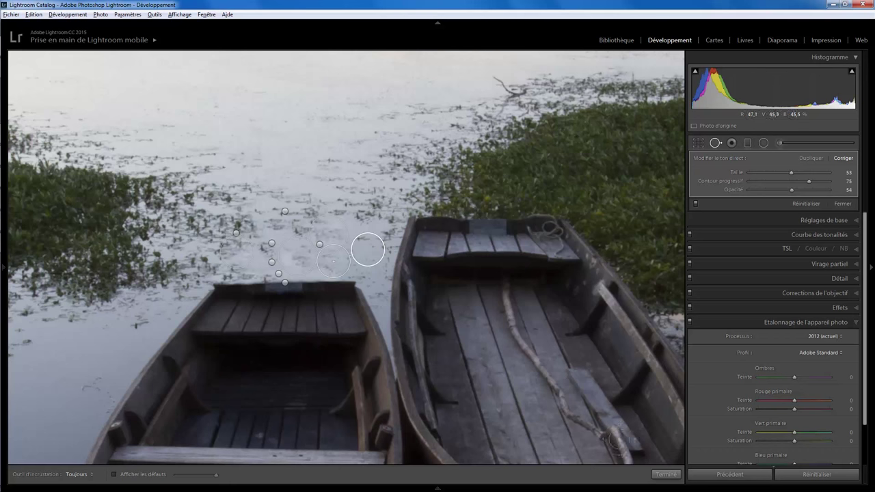
{"action": "left_click", "coordinate": [665, 473]}
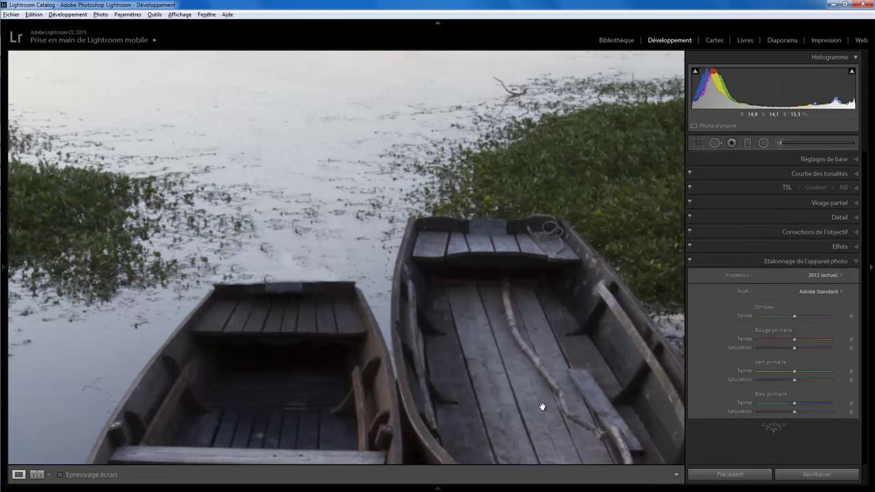
{"action": "left_click", "coordinate": [385, 274]}
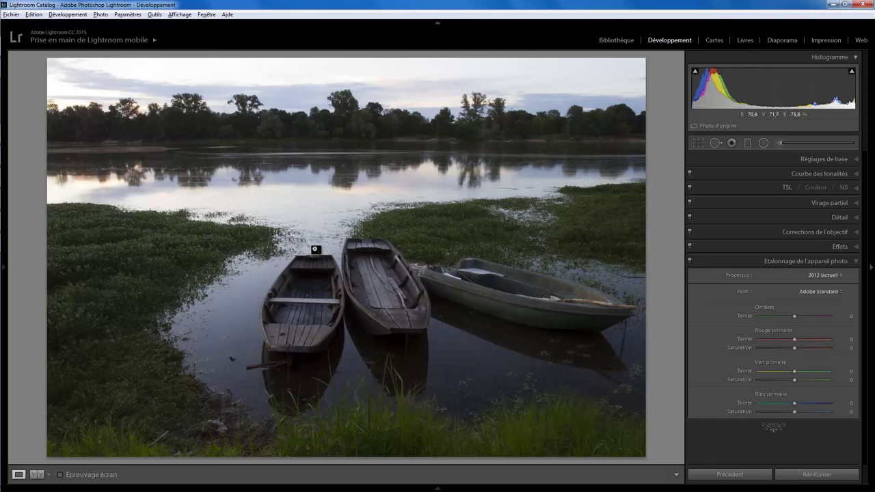
- Heal the water blemish near the bow from clean water, then review the whole photo
{"action": "left_click", "coordinate": [316, 250]}
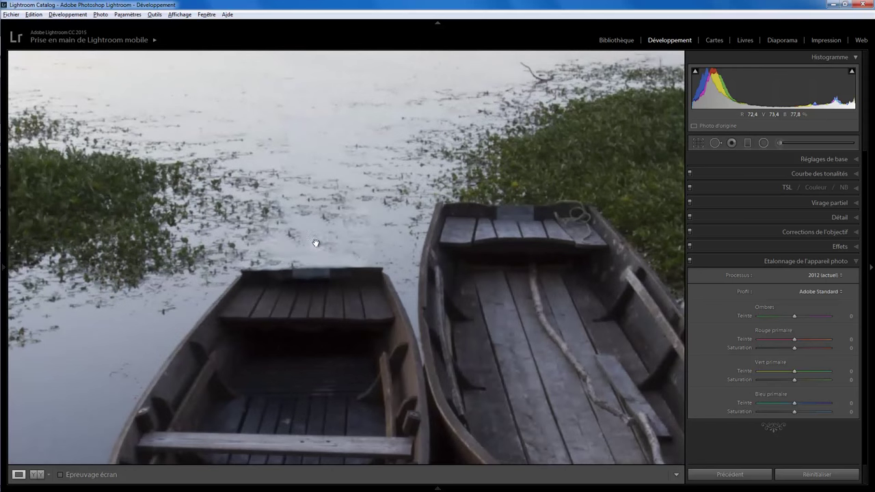
{"action": "left_click", "coordinate": [714, 142]}
{"action": "left_click", "coordinate": [118, 329]}
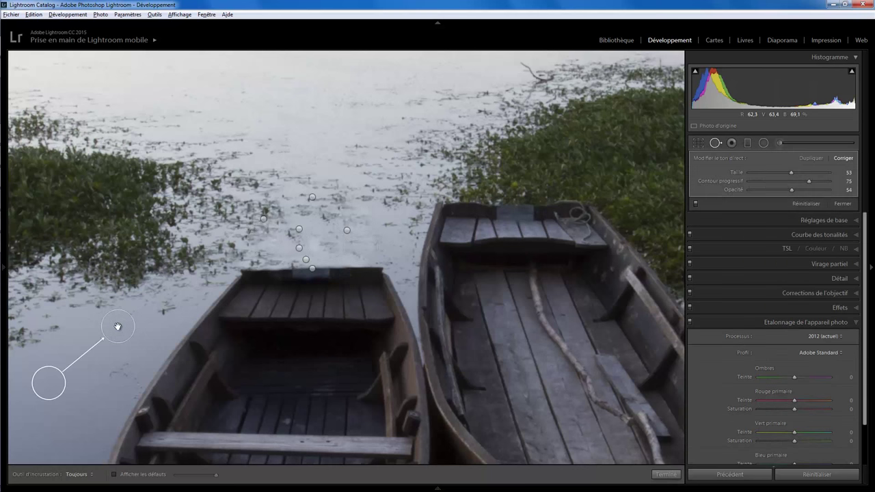
{"action": "left_click_drag", "start_coordinate": [117, 326], "coordinate": [314, 248]}
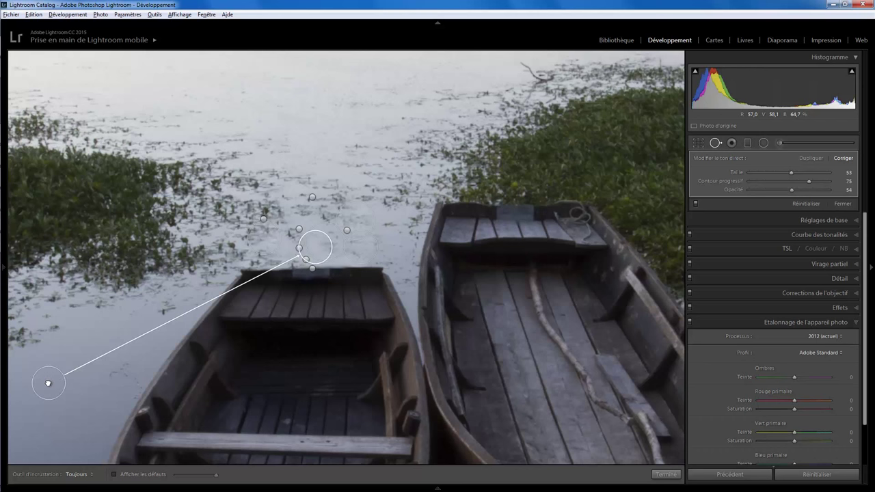
{"action": "mouse_move", "coordinate": [48, 383]}
{"action": "left_mouse_down"}
{"action": "mouse_move", "coordinate": [231, 209]}
{"action": "mouse_move", "coordinate": [388, 229]}
{"action": "left_mouse_up"}
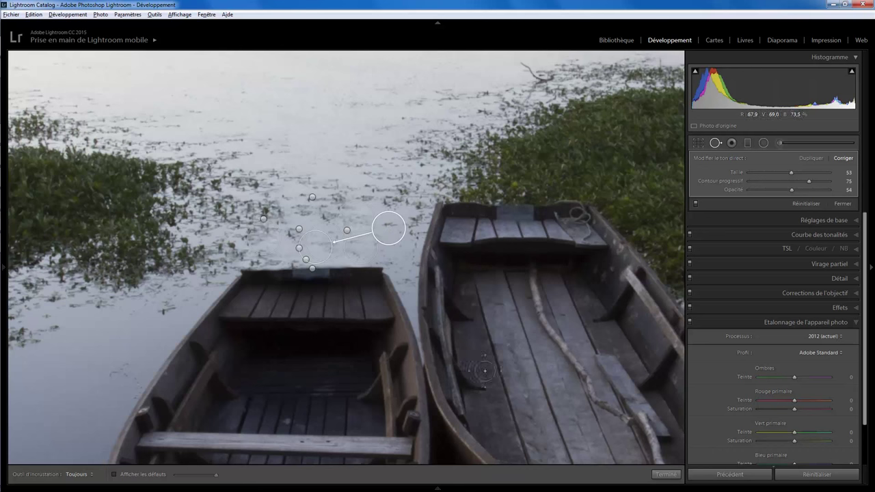
{"action": "left_click", "coordinate": [664, 475]}
{"action": "left_click", "coordinate": [63, 393]}
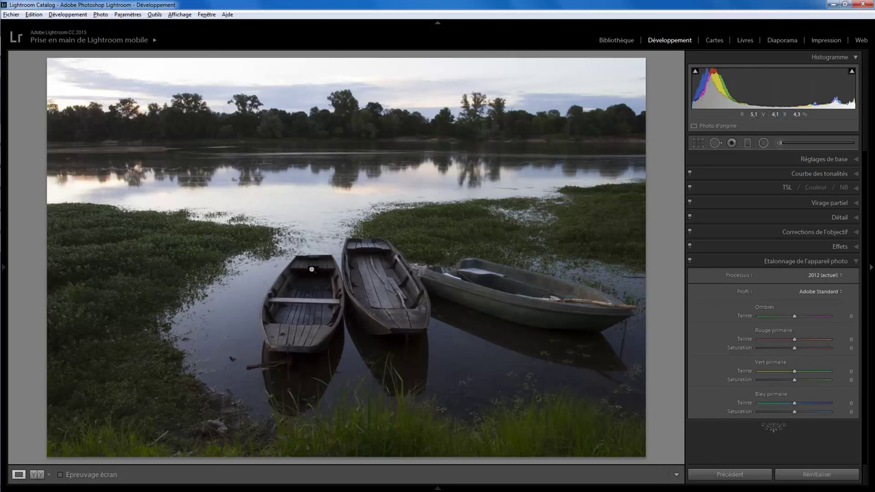
{"action": "left_click", "coordinate": [313, 252]}
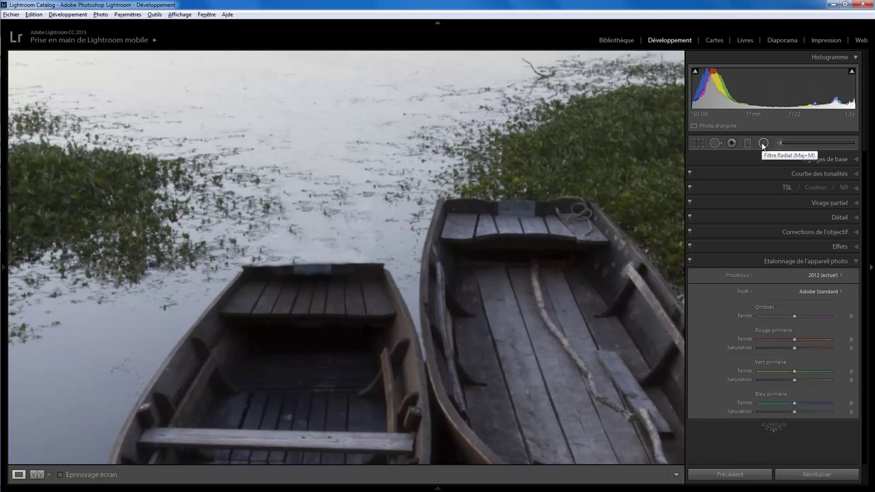
- Heal a water spot above the left boat, undo it, and lower the contour feathering
{"action": "left_click", "coordinate": [715, 143]}
{"action": "left_click_drag", "start_coordinate": [352, 265], "coordinate": [253, 263]}
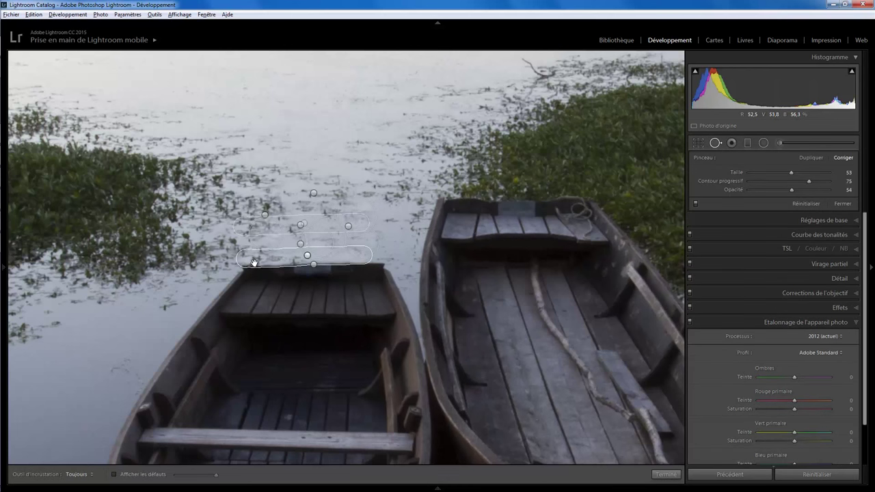
{"action": "key", "text": "ctrl+z"}
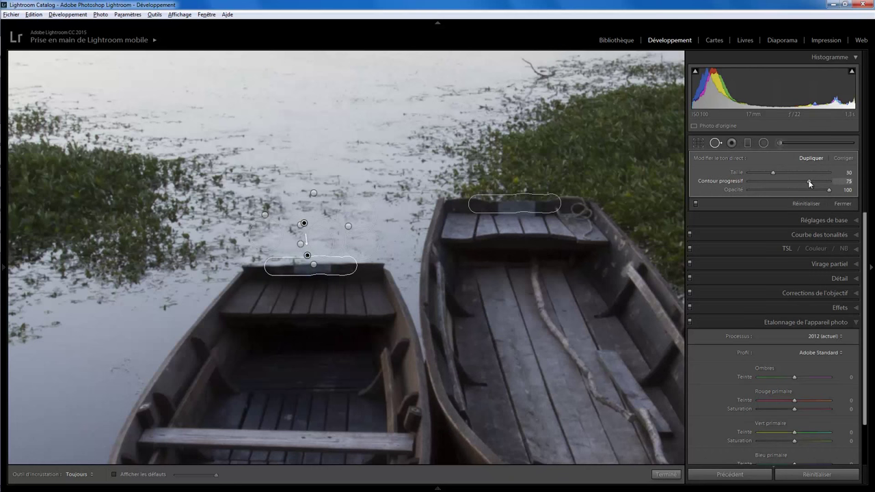
{"action": "mouse_move", "coordinate": [807, 180]}
{"action": "left_mouse_down"}
{"action": "mouse_move", "coordinate": [756, 187]}
{"action": "mouse_move", "coordinate": [783, 190]}
{"action": "left_mouse_up"}
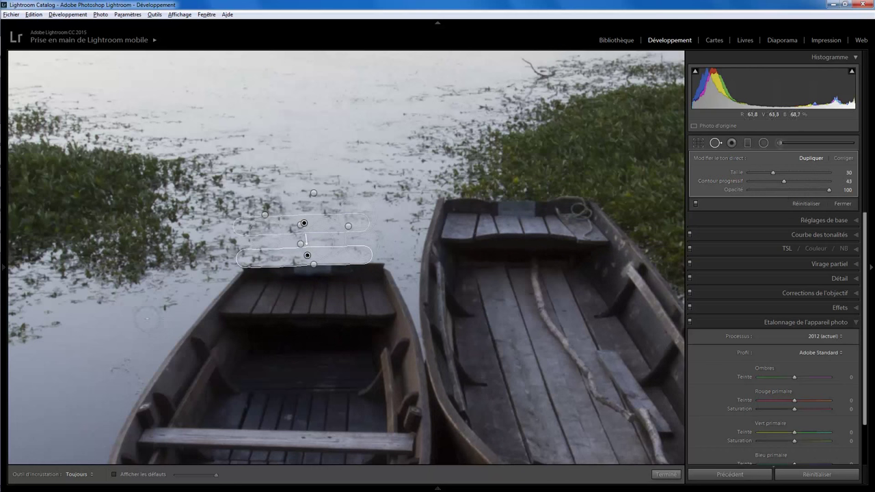
{"action": "left_click", "coordinate": [843, 205]}
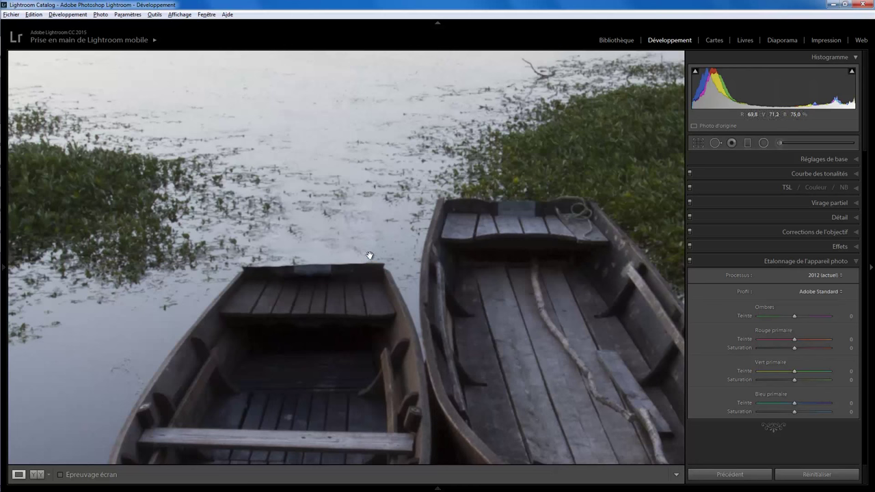
- Heal another water mark with its source patch moved above the bow, then view the whole photo
{"action": "left_click", "coordinate": [715, 142]}
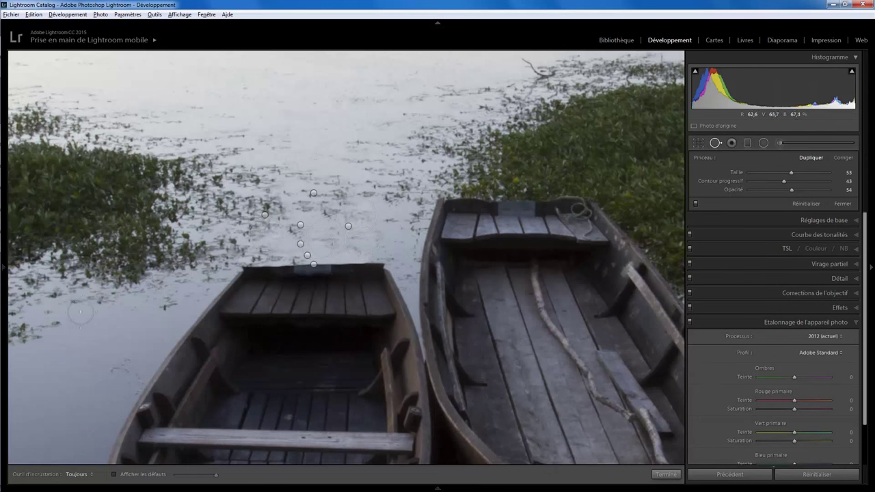
{"action": "scroll", "coordinate": [116, 304], "scroll_direction": "down", "scroll_amount": 3}
{"action": "left_click_drag", "start_coordinate": [115, 307], "coordinate": [376, 255]}
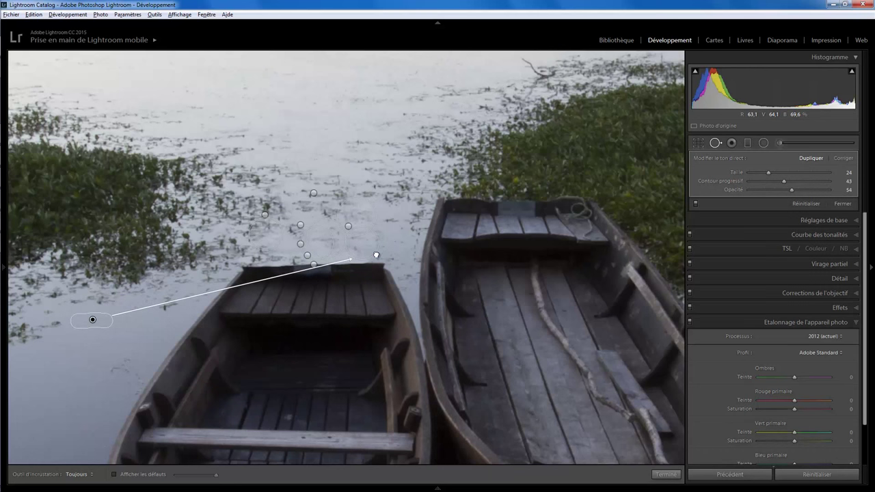
{"action": "mouse_move", "coordinate": [93, 319]}
{"action": "left_mouse_down"}
{"action": "mouse_move", "coordinate": [232, 265]}
{"action": "mouse_move", "coordinate": [400, 228]}
{"action": "left_mouse_up"}
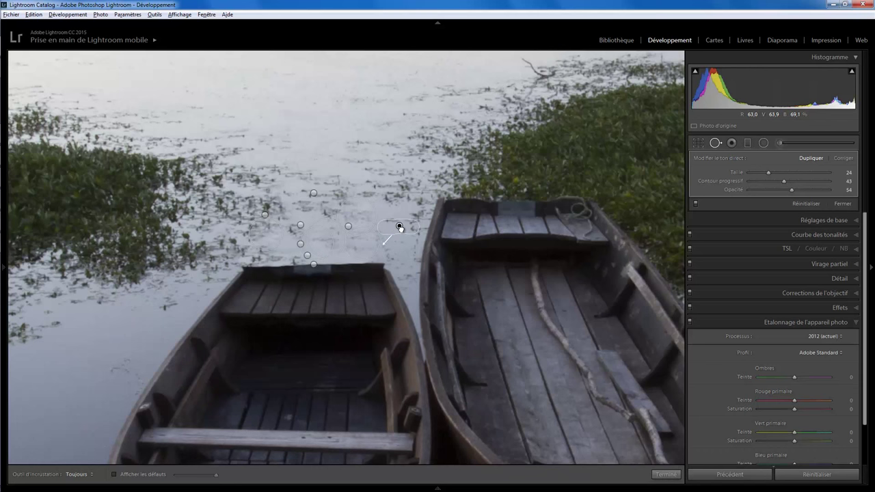
{"action": "left_click", "coordinate": [666, 474]}
{"action": "left_click", "coordinate": [352, 332]}
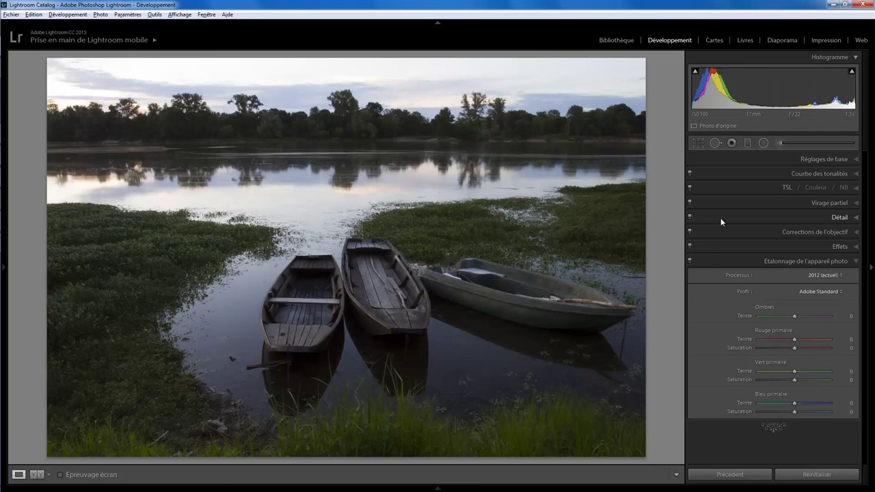
- Raise the Basic white balance temperature from 7200 to about 9603
{"action": "left_click", "coordinate": [855, 159]}
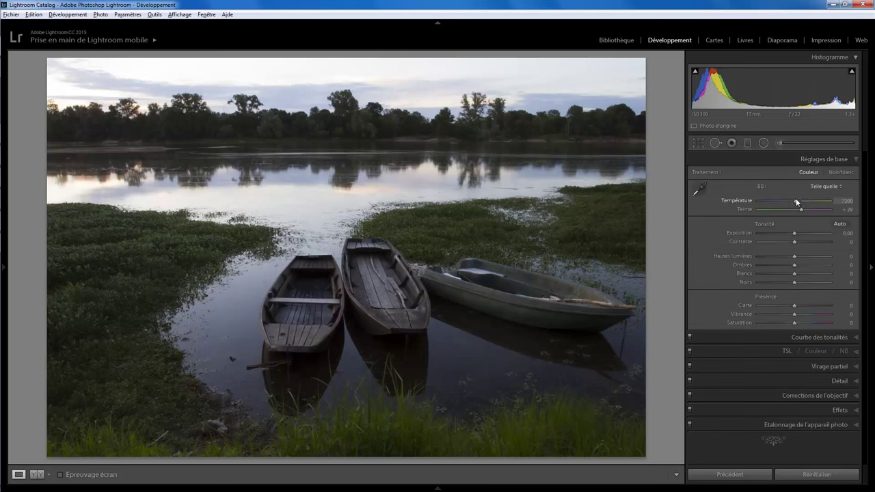
{"action": "left_click_drag", "start_coordinate": [795, 200], "coordinate": [802, 199]}
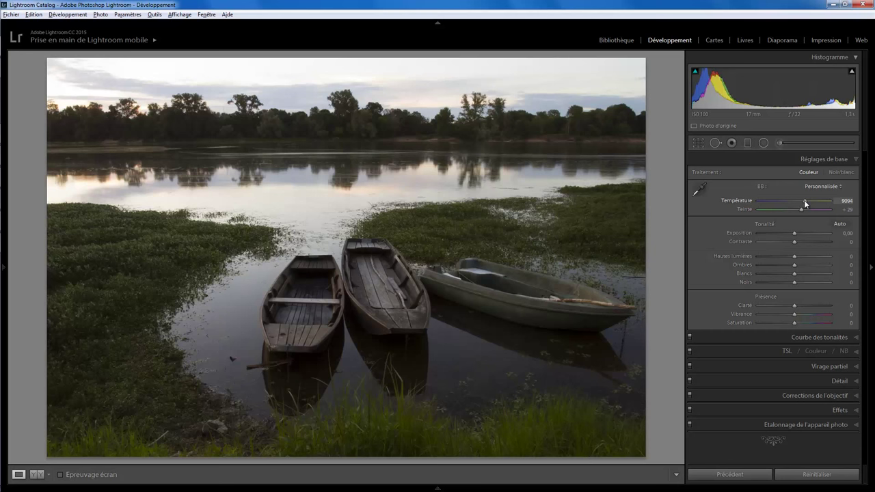
{"action": "left_click_drag", "start_coordinate": [803, 200], "coordinate": [806, 201]}
- Fit a rotated radial ellipse to the left boat with exposure 0.72 and clarity 36
{"action": "left_click", "coordinate": [763, 143]}
{"action": "left_click_drag", "start_coordinate": [313, 284], "coordinate": [336, 345]}
{"action": "left_click_drag", "start_coordinate": [307, 279], "coordinate": [303, 294]}
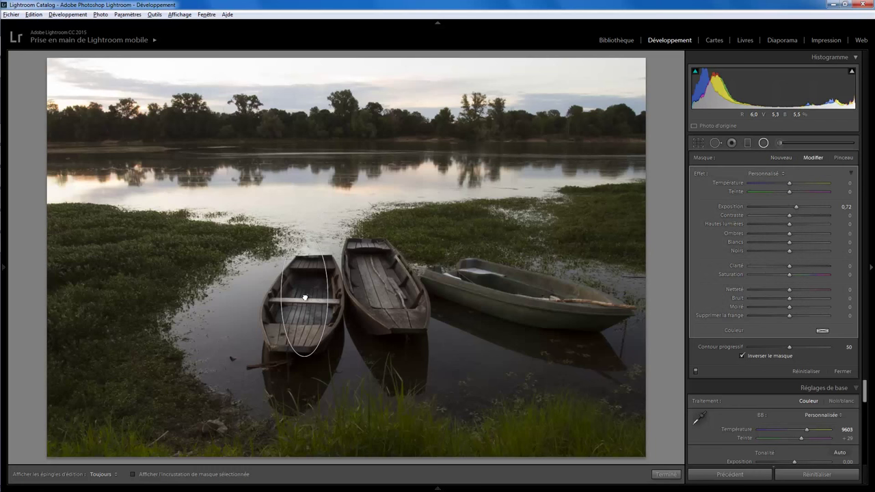
{"action": "left_click_drag", "start_coordinate": [321, 262], "coordinate": [334, 311]}
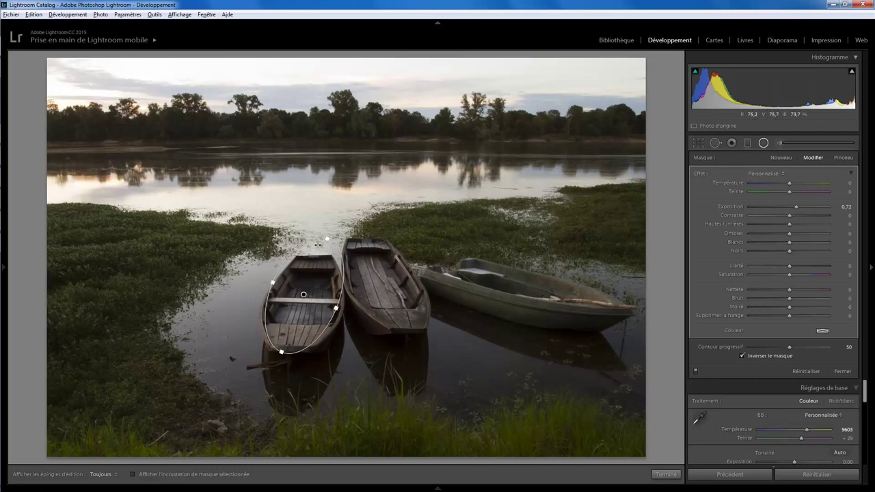
{"action": "left_click_drag", "start_coordinate": [329, 241], "coordinate": [327, 244]}
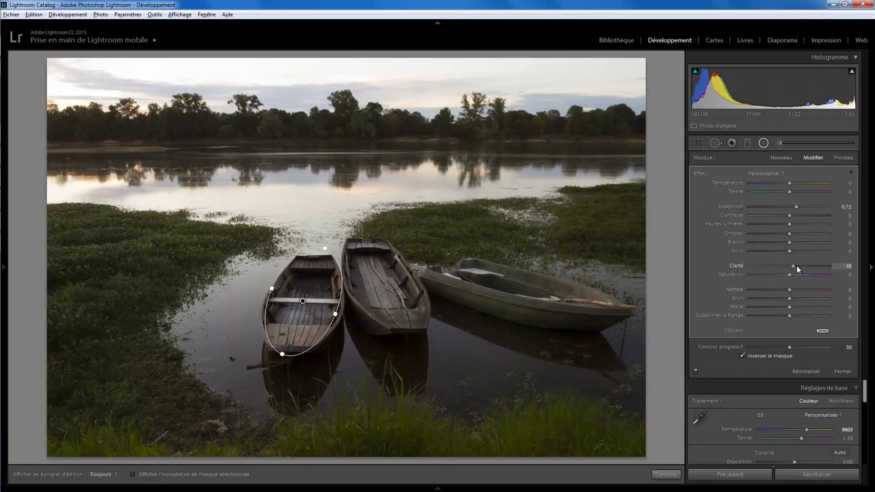
{"action": "mouse_move", "coordinate": [796, 265]}
{"action": "left_mouse_down"}
{"action": "mouse_move", "coordinate": [816, 270]}
{"action": "mouse_move", "coordinate": [781, 267]}
{"action": "mouse_move", "coordinate": [802, 268]}
{"action": "left_mouse_up"}
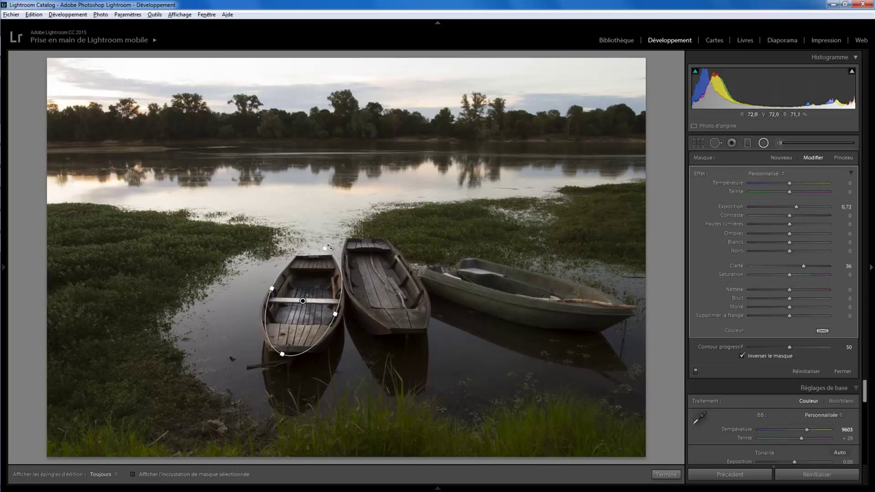
{"action": "left_click_drag", "start_coordinate": [325, 247], "coordinate": [323, 254]}
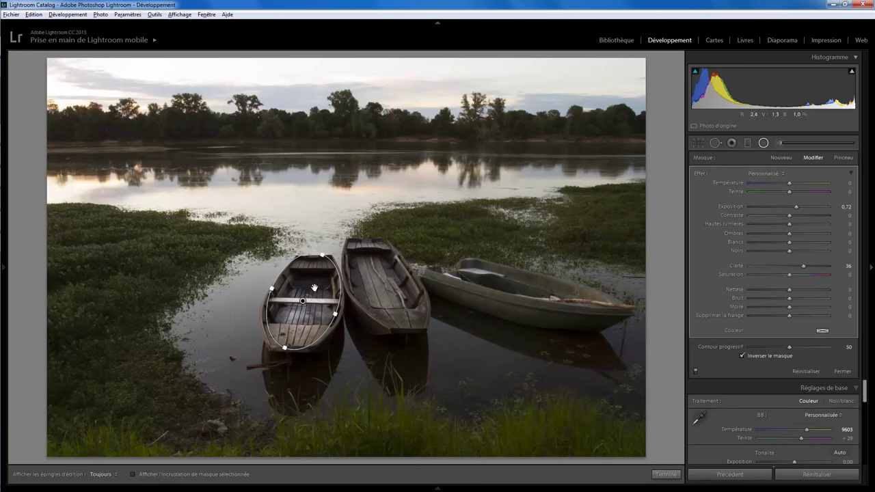
{"action": "left_click_drag", "start_coordinate": [303, 301], "coordinate": [302, 306]}
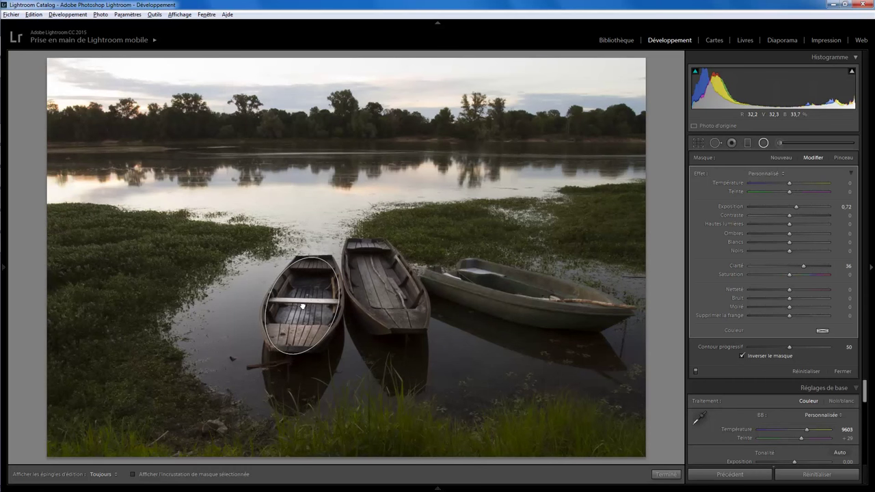
- Duplicate the left boat's radial filter and rotate the copy onto the middle boat
{"action": "right_click", "coordinate": [301, 306]}
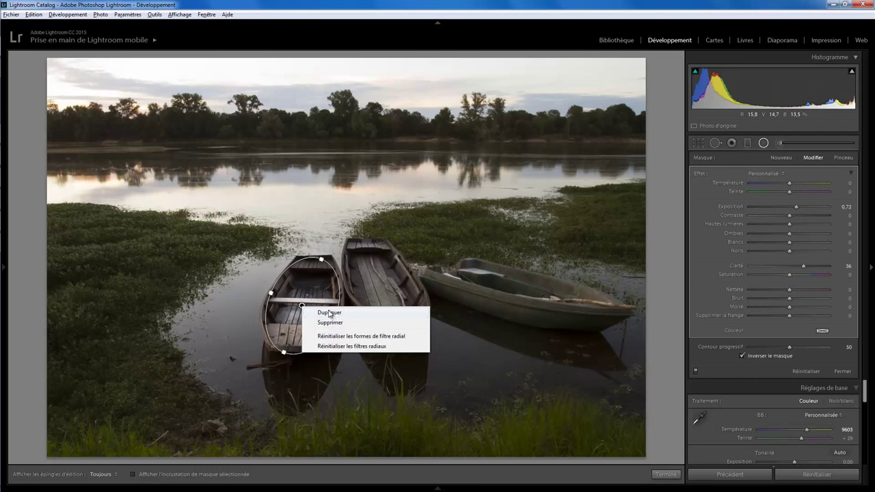
{"action": "left_click", "coordinate": [329, 313]}
{"action": "left_click_drag", "start_coordinate": [302, 305], "coordinate": [382, 284]}
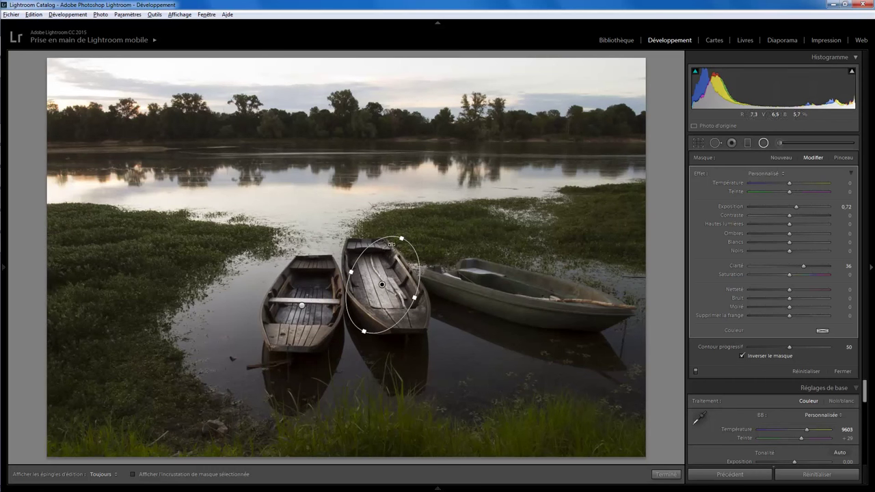
{"action": "left_click_drag", "start_coordinate": [392, 244], "coordinate": [343, 251]}
- Duplicate the filter again and fit the copy's size and angle to the right boat
{"action": "right_click", "coordinate": [382, 284]}
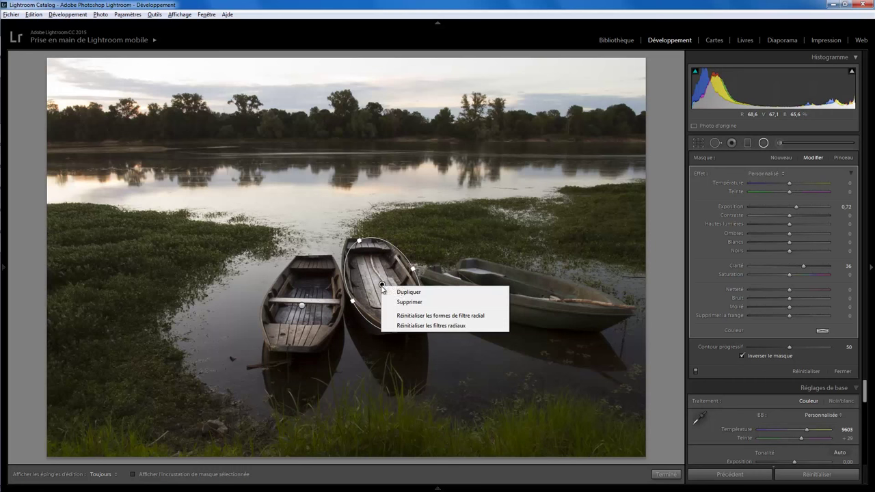
{"action": "left_click", "coordinate": [400, 288]}
{"action": "left_click_drag", "start_coordinate": [384, 284], "coordinate": [489, 282]}
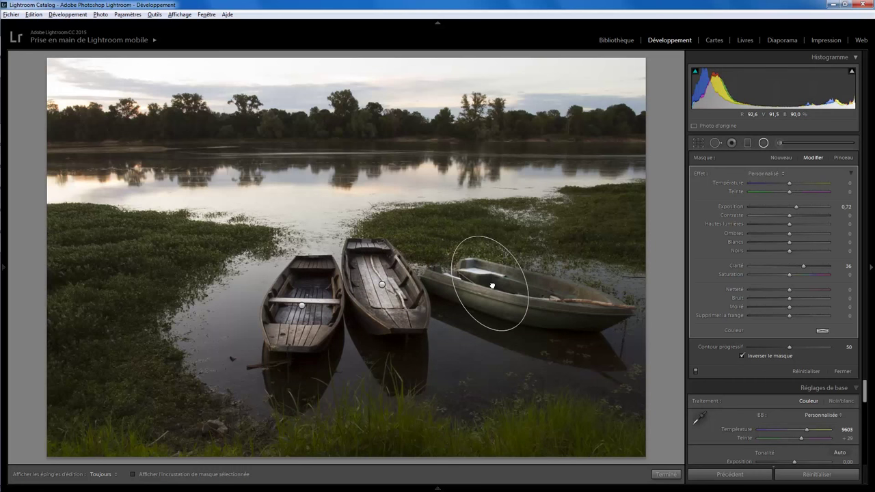
{"action": "left_click_drag", "start_coordinate": [460, 243], "coordinate": [439, 276]}
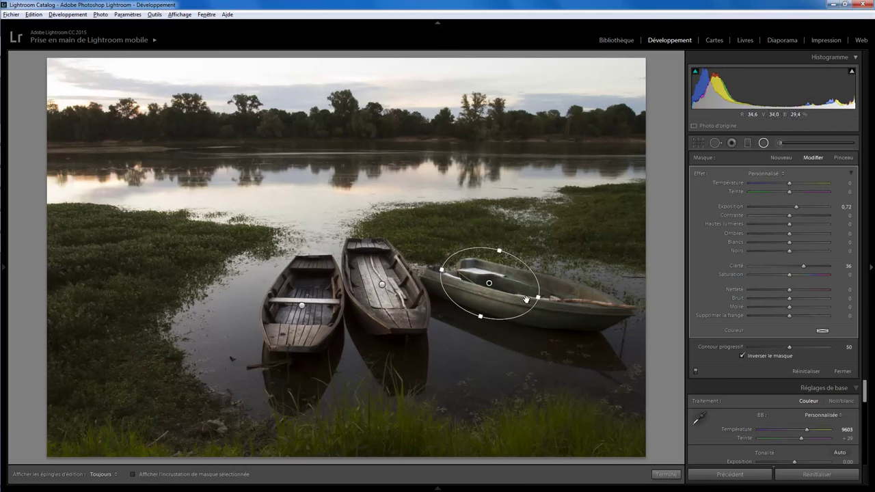
{"action": "mouse_move", "coordinate": [538, 298]}
{"action": "left_mouse_down"}
{"action": "mouse_move", "coordinate": [588, 306]}
{"action": "mouse_move", "coordinate": [580, 311]}
{"action": "left_mouse_up"}
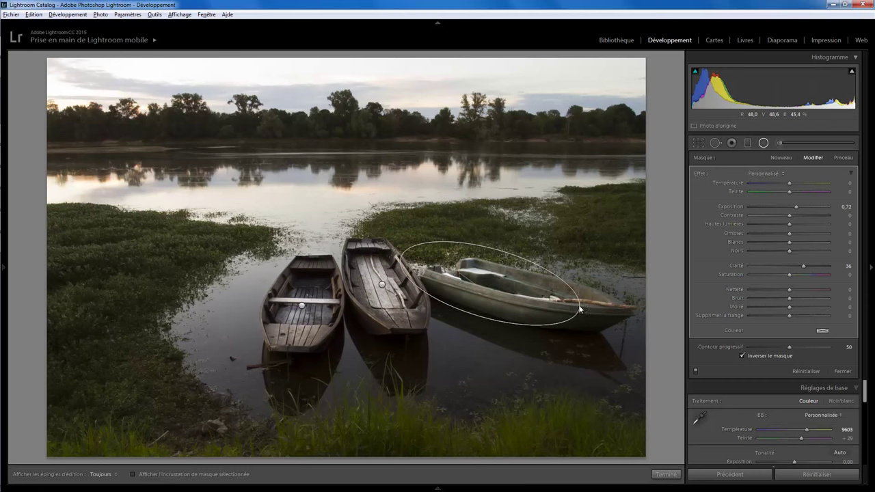
{"action": "left_click_drag", "start_coordinate": [487, 286], "coordinate": [518, 291]}
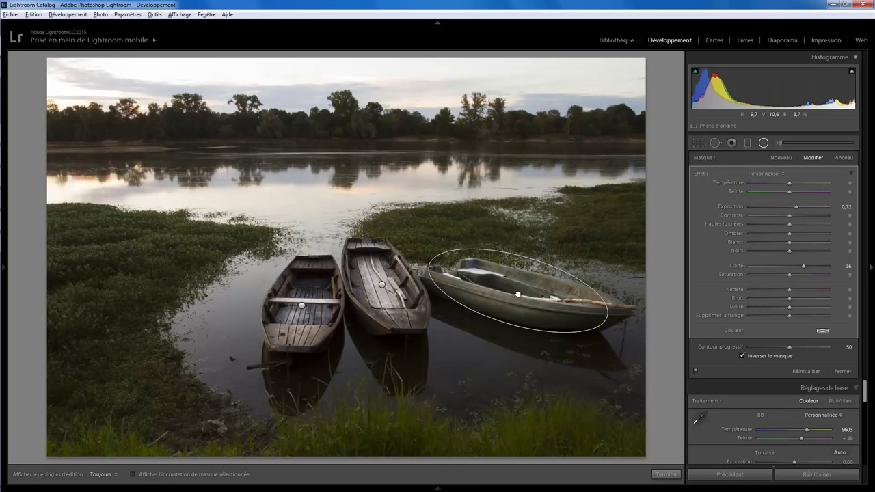
{"action": "left_click_drag", "start_coordinate": [608, 317], "coordinate": [618, 320]}
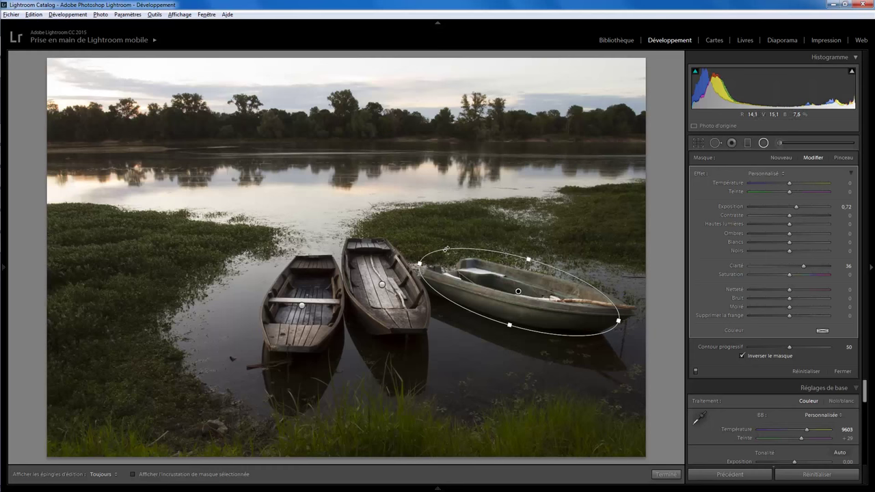
{"action": "left_click_drag", "start_coordinate": [465, 254], "coordinate": [442, 252]}
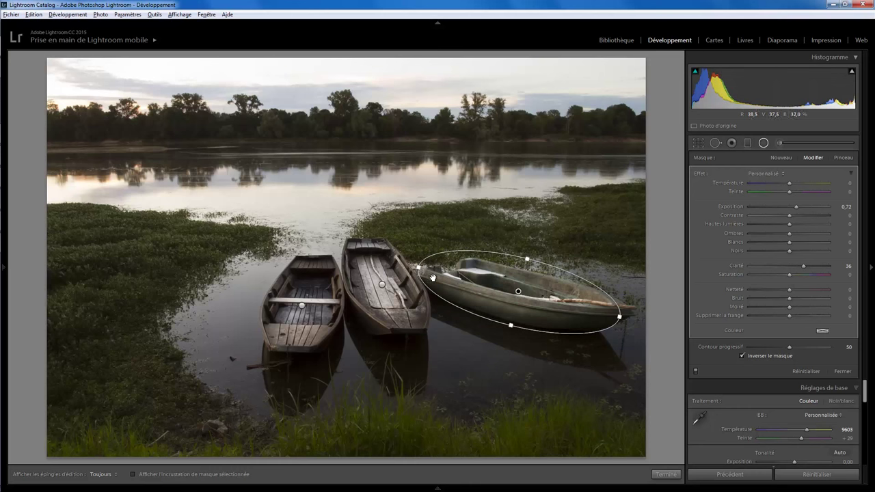
{"action": "left_click", "coordinate": [664, 474]}
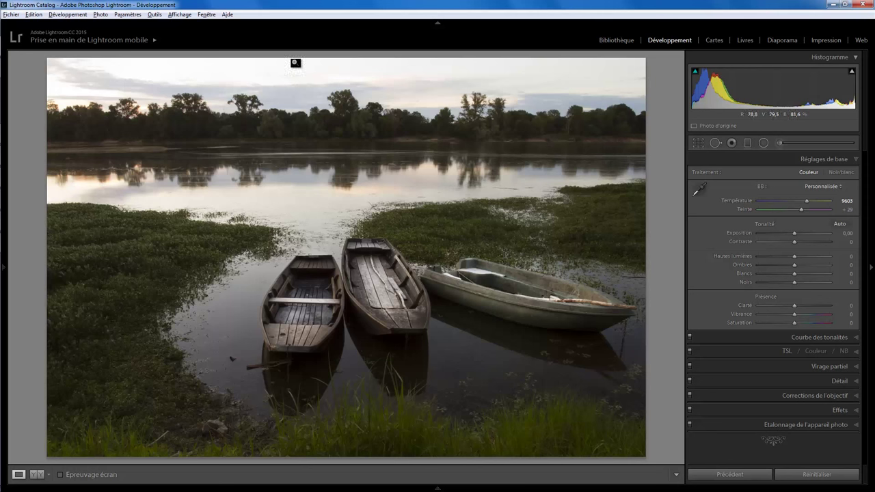
- Lay a slightly tilted graduated filter and try a warmth of 55
{"action": "left_click", "coordinate": [747, 143]}
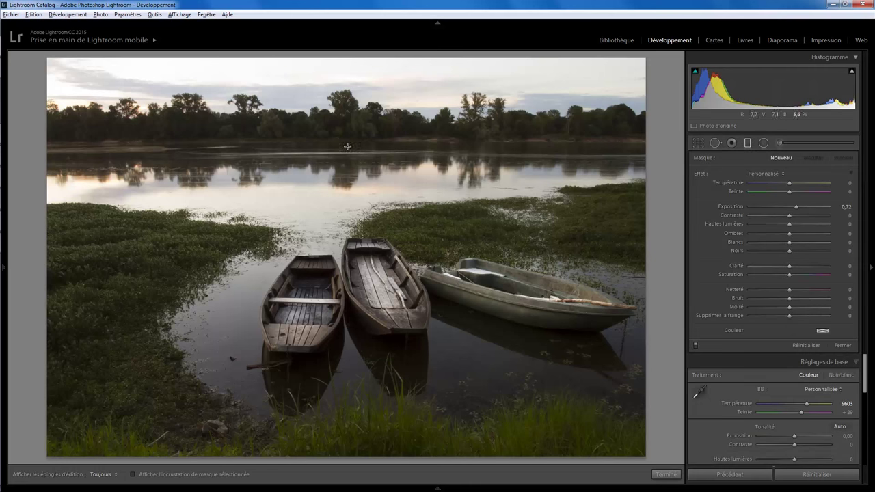
{"action": "left_click_drag", "start_coordinate": [344, 149], "coordinate": [345, 216]}
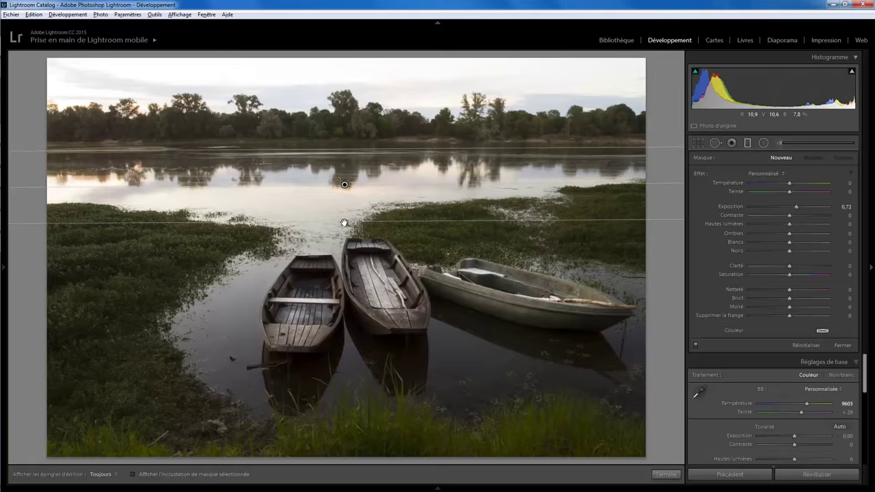
{"action": "left_click_drag", "start_coordinate": [345, 216], "coordinate": [345, 222]}
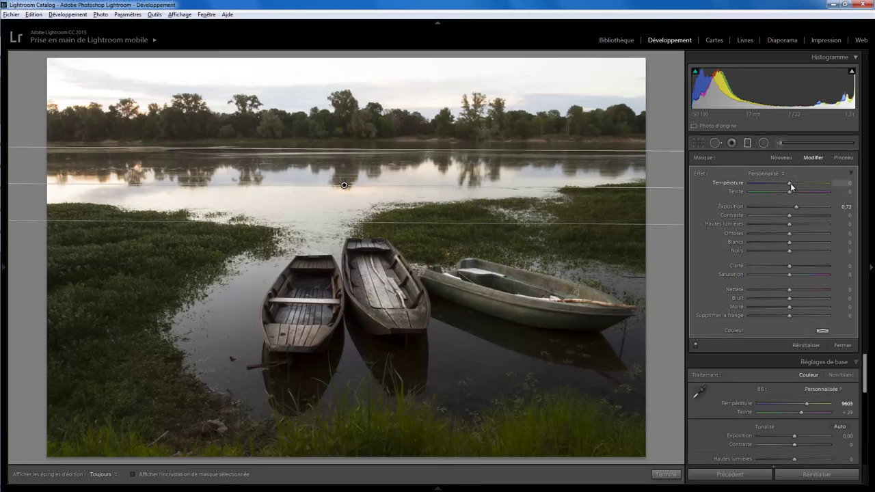
{"action": "left_click_drag", "start_coordinate": [791, 184], "coordinate": [820, 187]}
{"action": "left_click_drag", "start_coordinate": [821, 186], "coordinate": [814, 185]}
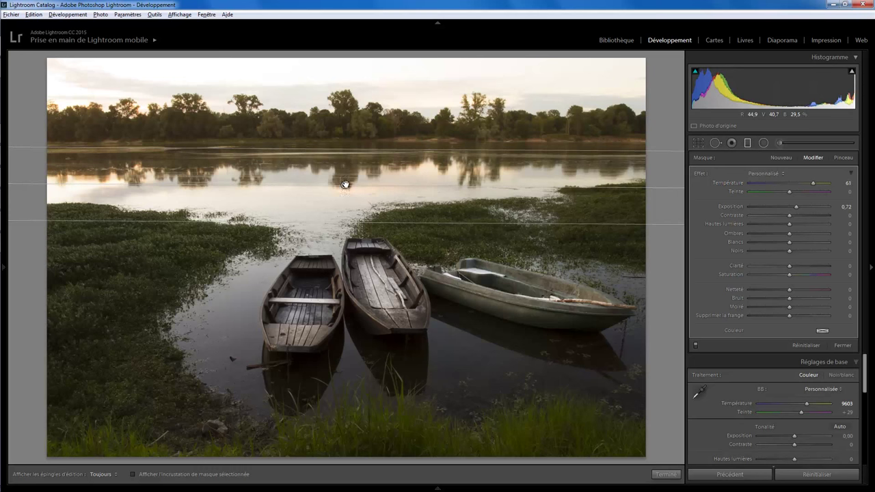
- Move the graduated filter up over the treeline and reset its temperature and exposure to 0
{"action": "left_click_drag", "start_coordinate": [345, 184], "coordinate": [345, 112]}
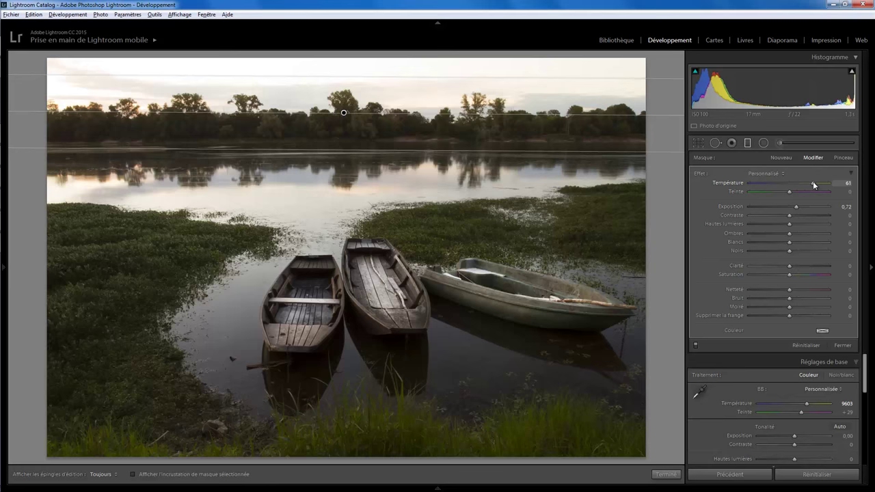
{"action": "mouse_move", "coordinate": [812, 183]}
{"action": "left_mouse_down"}
{"action": "mouse_move", "coordinate": [831, 185]}
{"action": "mouse_move", "coordinate": [760, 186]}
{"action": "mouse_move", "coordinate": [829, 185]}
{"action": "left_mouse_up"}
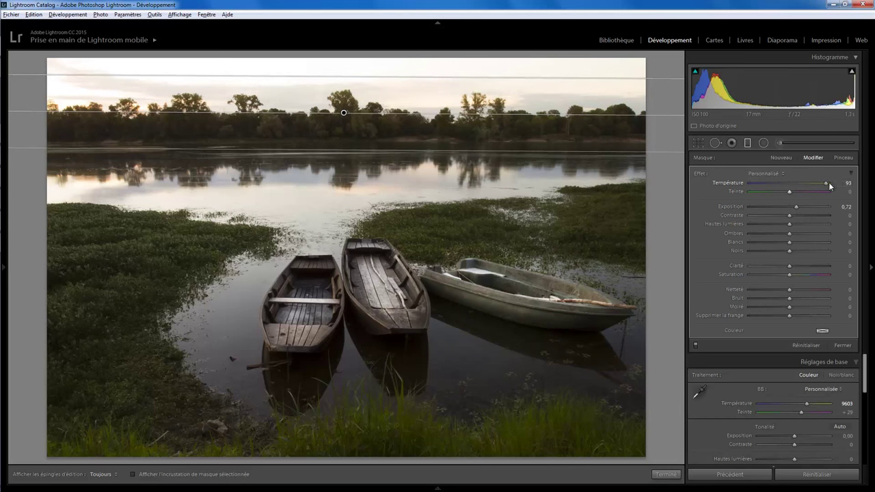
{"action": "double_click", "coordinate": [824, 184]}
{"action": "double_click", "coordinate": [797, 206]}
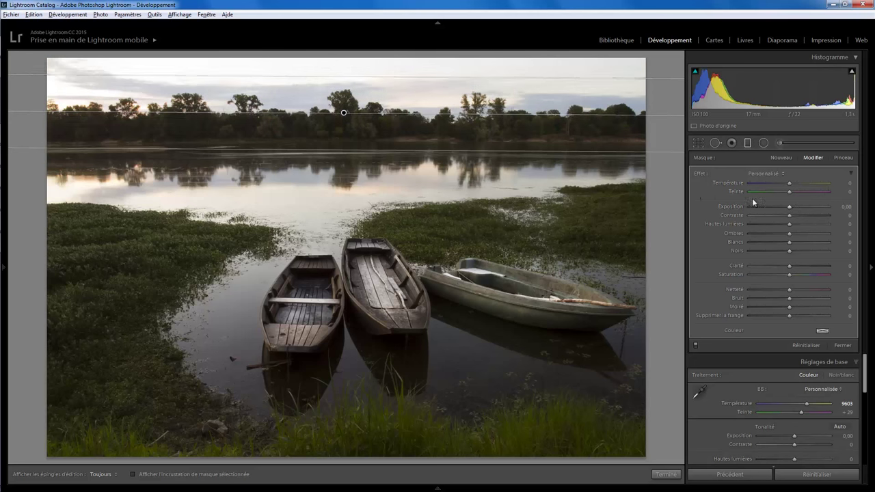
- Give the sky filter a warm yellow tint and temperature 26, lowering its bottom edge
{"action": "left_click", "coordinate": [829, 332]}
{"action": "mouse_move", "coordinate": [704, 345]}
{"action": "left_mouse_down"}
{"action": "mouse_move", "coordinate": [665, 346]}
{"action": "mouse_move", "coordinate": [656, 335]}
{"action": "left_mouse_up"}
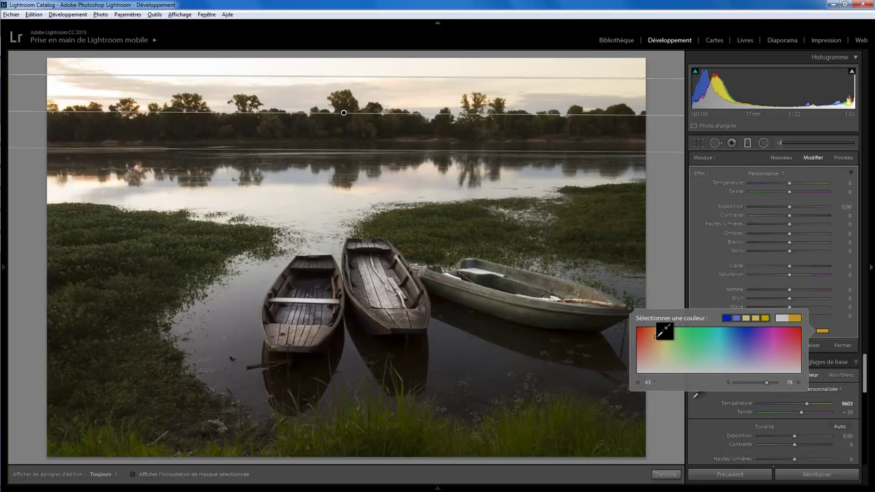
{"action": "left_click_drag", "start_coordinate": [320, 152], "coordinate": [323, 162]}
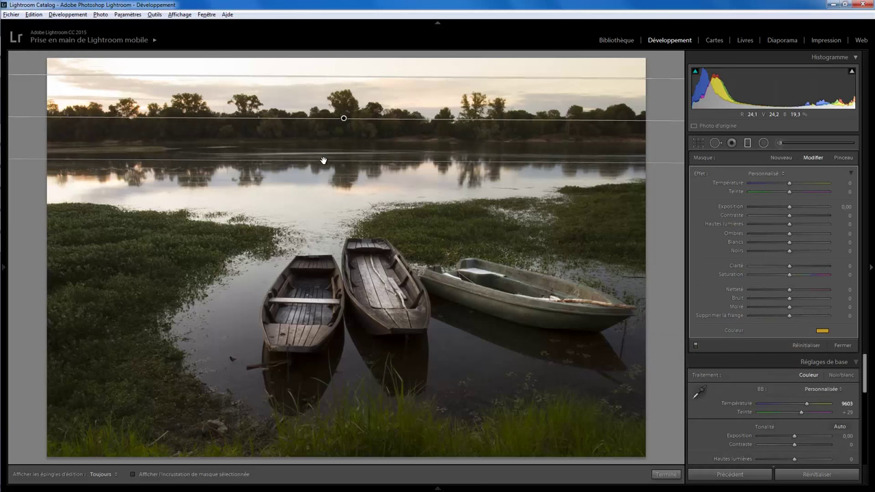
{"action": "left_click_drag", "start_coordinate": [790, 183], "coordinate": [807, 184]}
{"action": "left_click_drag", "start_coordinate": [345, 162], "coordinate": [345, 180]}
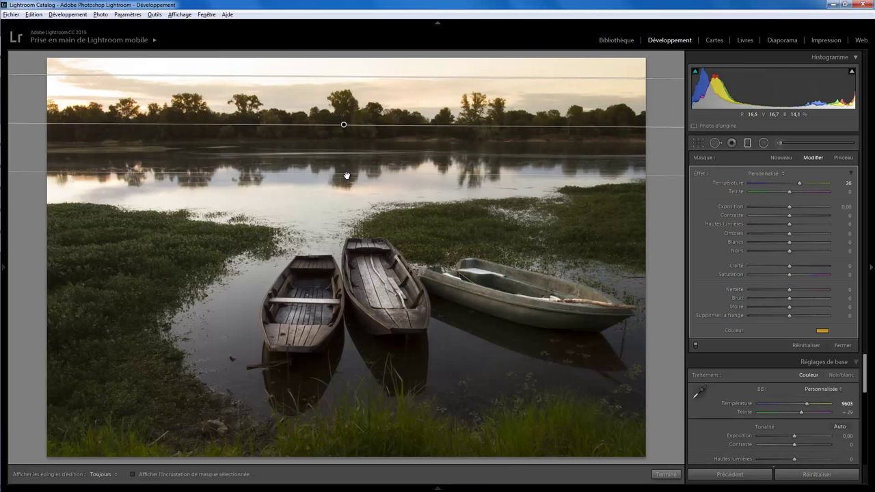
{"action": "left_click", "coordinate": [666, 474]}
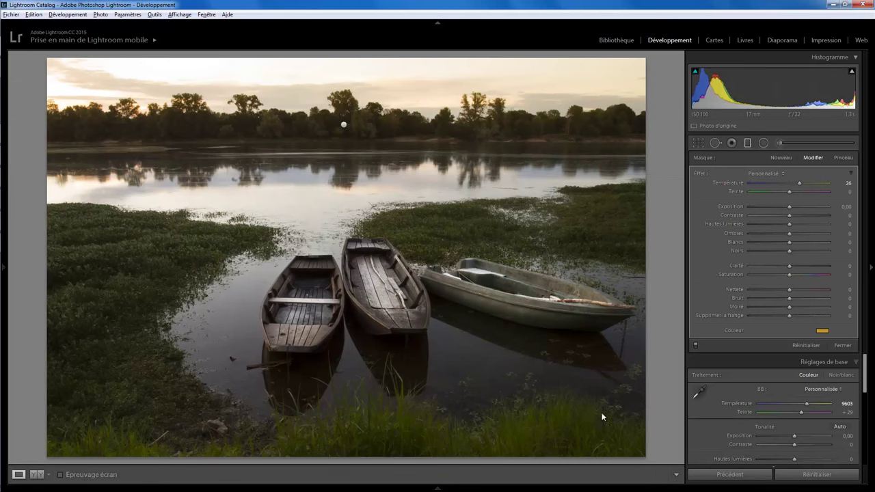
- Add a radial filter on the top-left sky with exposure reset and highlights -28
{"action": "left_click", "coordinate": [53, 89]}
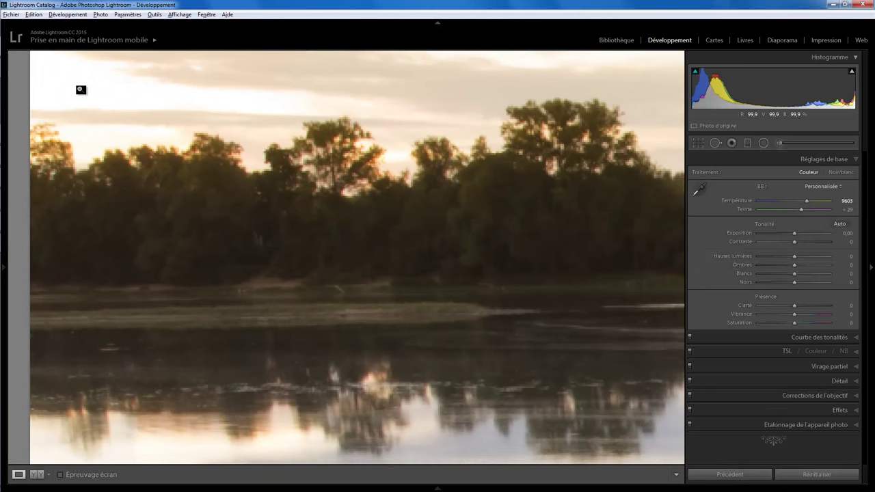
{"action": "left_click", "coordinate": [80, 89]}
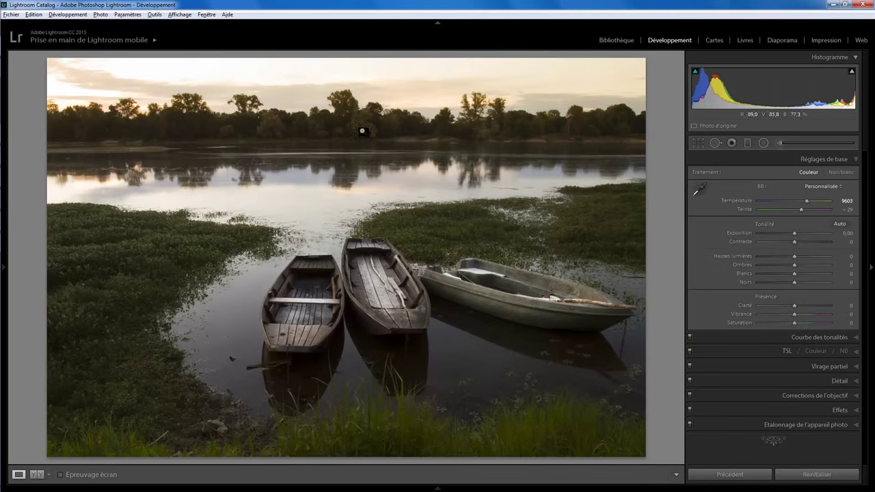
{"action": "left_click", "coordinate": [764, 143]}
{"action": "left_click_drag", "start_coordinate": [69, 89], "coordinate": [134, 130]}
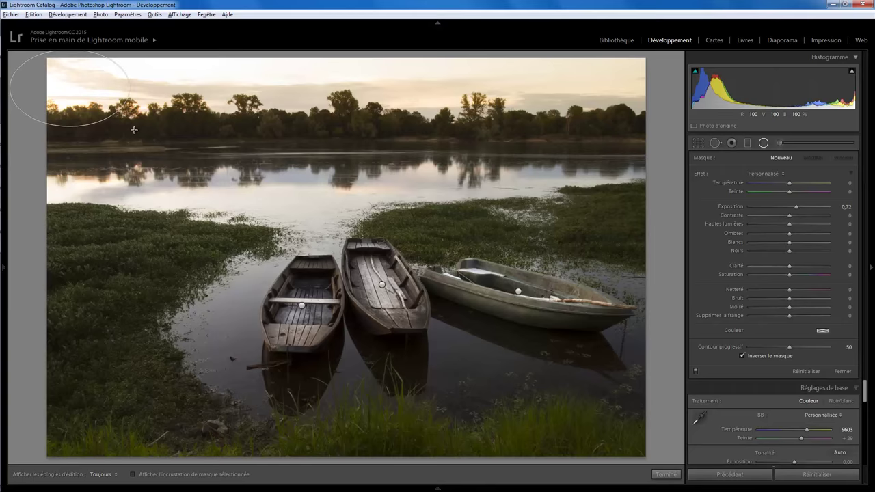
{"action": "double_click", "coordinate": [796, 206]}
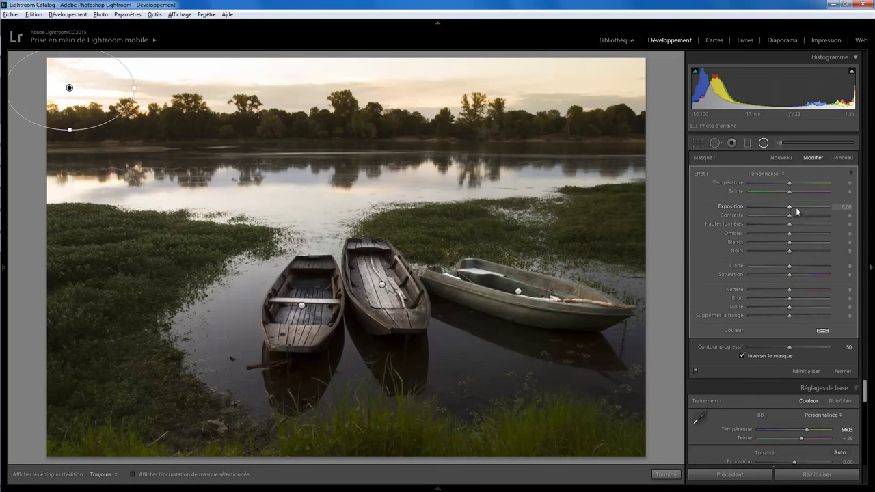
{"action": "left_click_drag", "start_coordinate": [783, 224], "coordinate": [778, 227]}
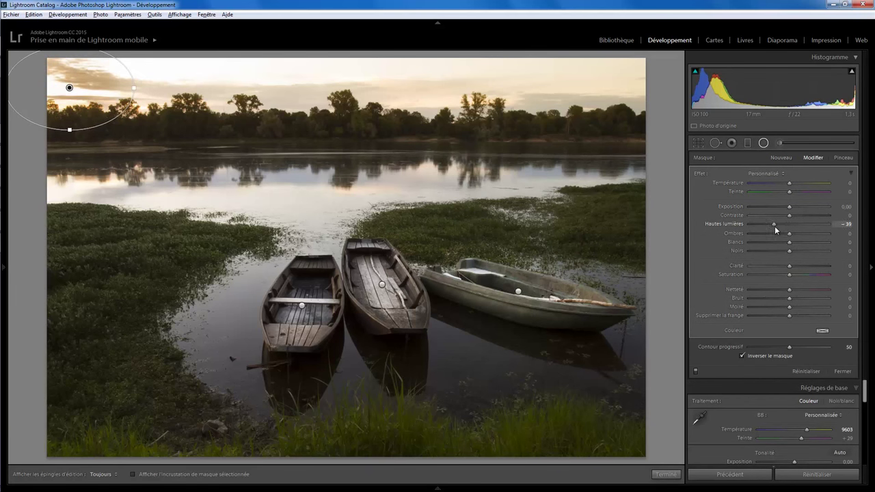
{"action": "left_click_drag", "start_coordinate": [778, 226], "coordinate": [778, 227]}
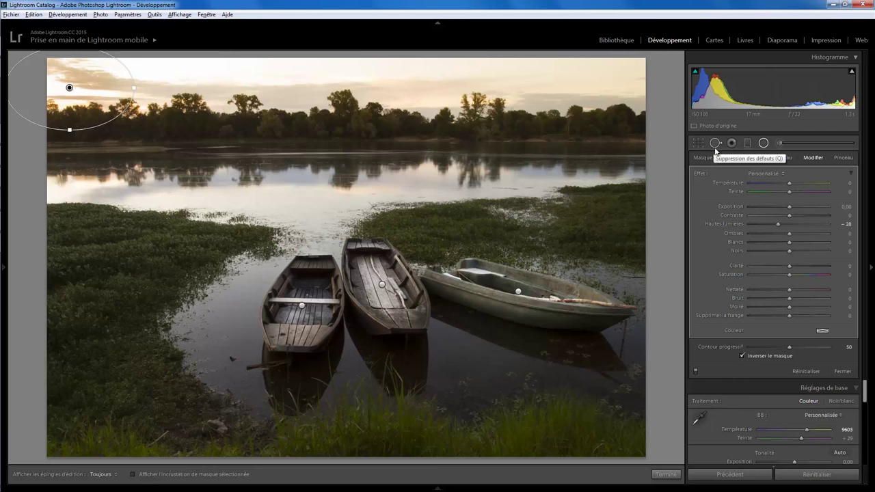
{"action": "left_click", "coordinate": [763, 146]}
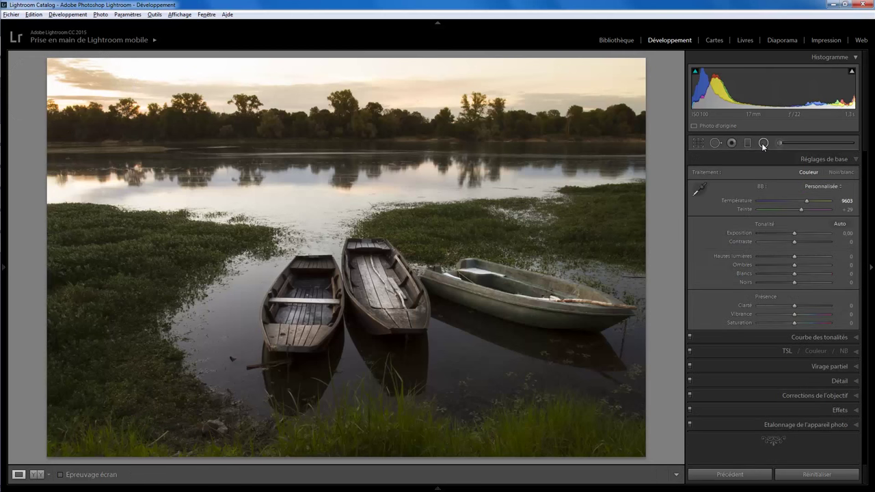
- Draw a radial filter over the left grass bank, stretched toward the bottom edge
{"action": "left_click", "coordinate": [763, 145]}
{"action": "mouse_move", "coordinate": [101, 239]}
{"action": "left_mouse_down"}
{"action": "mouse_move", "coordinate": [199, 294]}
{"action": "mouse_move", "coordinate": [214, 317]}
{"action": "mouse_move", "coordinate": [127, 276]}
{"action": "left_mouse_up"}
{"action": "left_click_drag", "start_coordinate": [125, 353], "coordinate": [125, 384]}
{"action": "left_click_drag", "start_coordinate": [127, 277], "coordinate": [119, 285]}
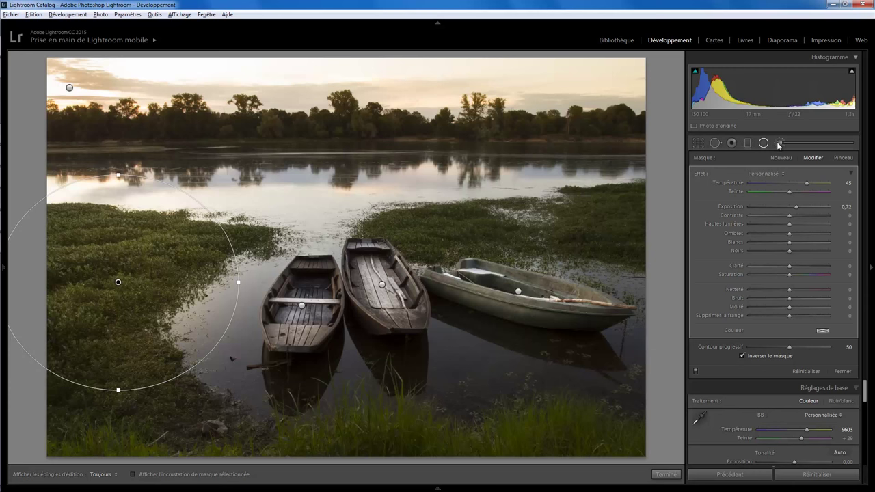
{"action": "key", "text": "t"}
{"action": "left_click", "coordinate": [777, 143]}
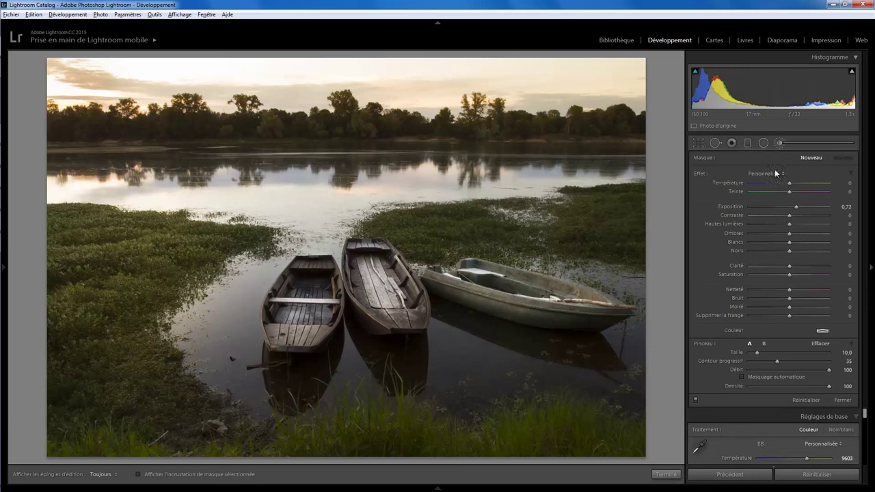
- Set the adjustment brush to exposure 0, shadows 29 and feather 67
{"action": "double_click", "coordinate": [796, 208]}
{"action": "left_click_drag", "start_coordinate": [789, 233], "coordinate": [801, 233]}
{"action": "scroll", "coordinate": [591, 460], "scroll_direction": "up", "scroll_amount": 3}
{"action": "left_click_drag", "start_coordinate": [776, 361], "coordinate": [803, 361]}
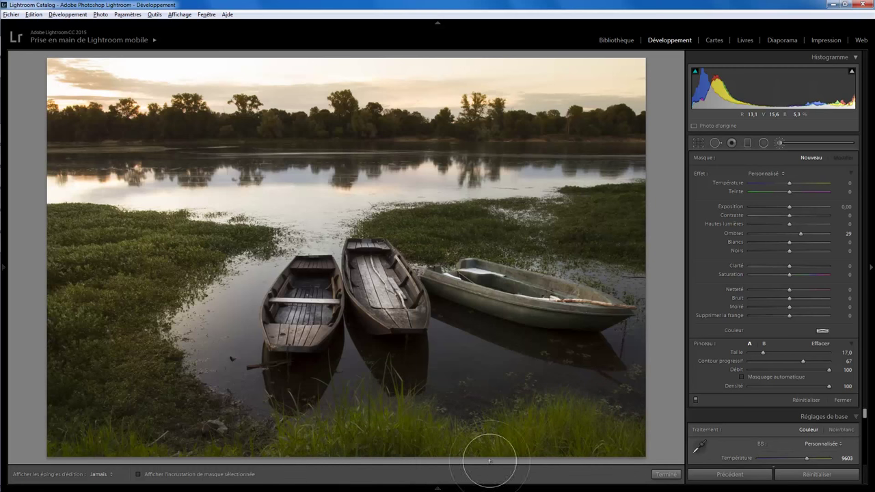
- Brush over the foreground grass along the bottom edge and finish the brush
{"action": "left_click_drag", "start_coordinate": [294, 441], "coordinate": [351, 476]}
{"action": "key", "text": "h"}
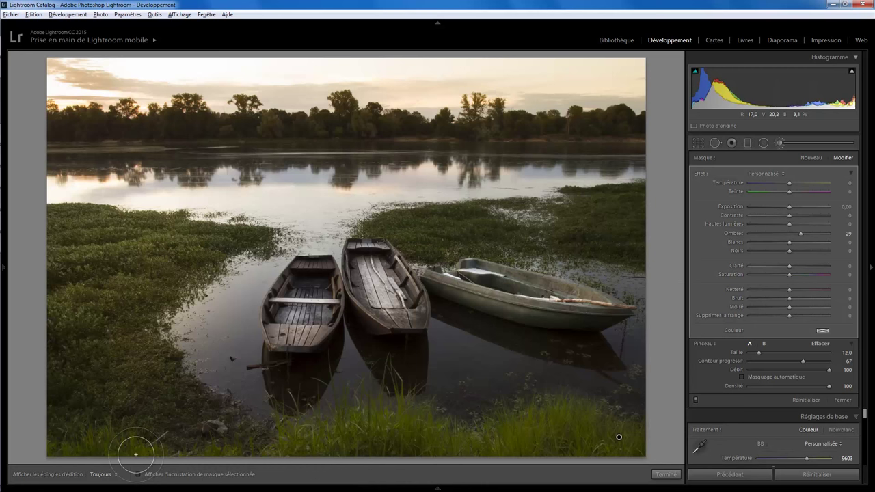
{"action": "scroll", "coordinate": [115, 446], "scroll_direction": "down", "scroll_amount": 5}
{"action": "key", "text": "h"}
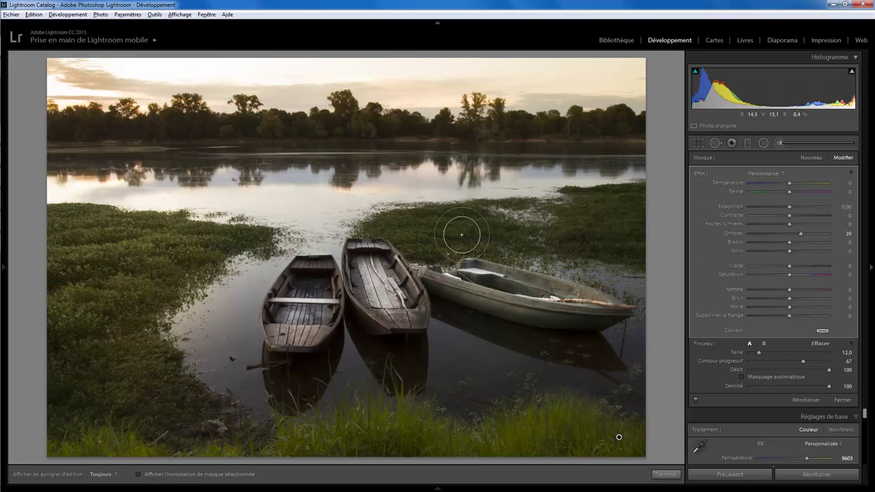
{"action": "left_click", "coordinate": [668, 474]}
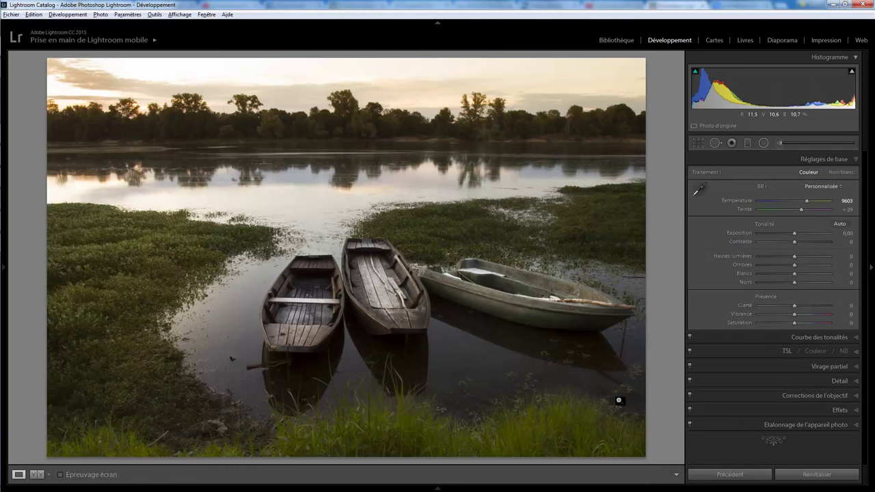
{"action": "key", "text": "backslash"}
{"action": "key", "text": "backslash"}
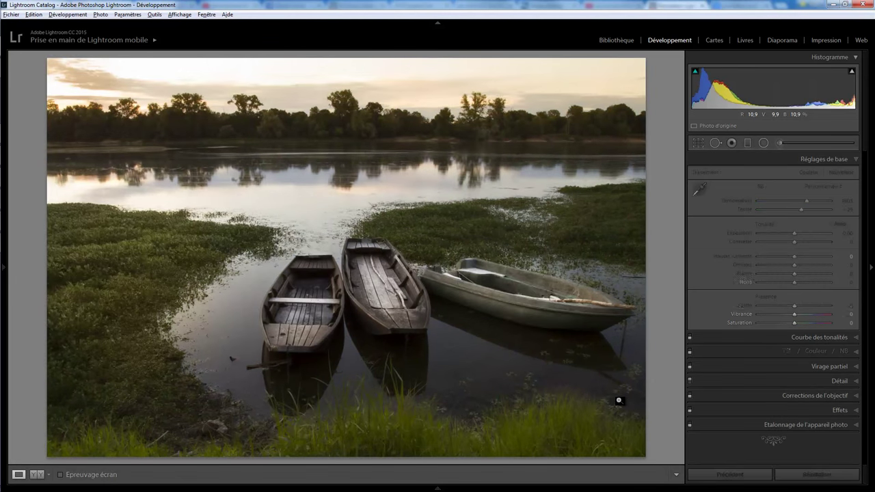
{"action": "key", "text": "backslash"}
{"action": "key", "text": "backslash"}
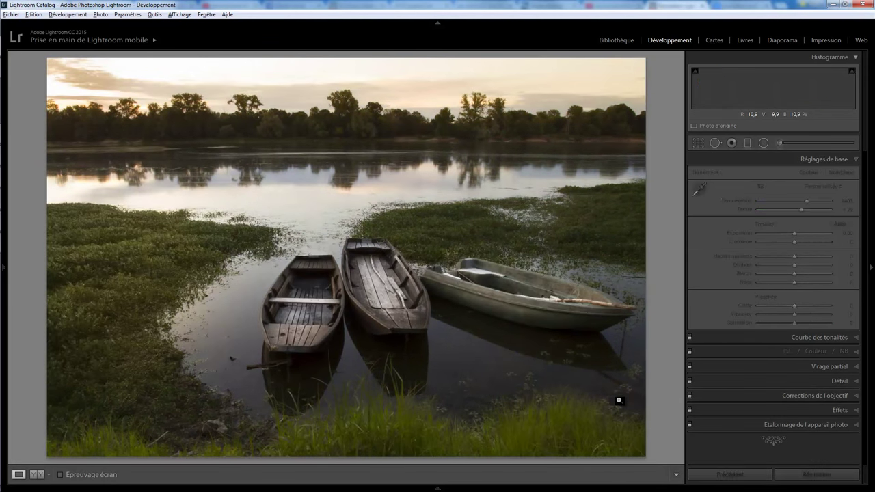
{"action": "key", "text": "backslash"}
{"action": "key", "text": "backslash"}
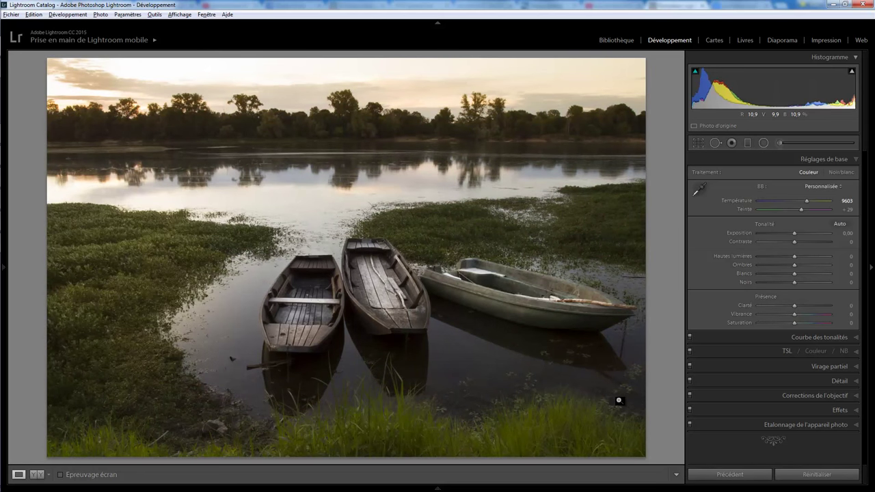
{"action": "key", "text": "backslash"}
{"action": "key", "text": "backslash"}
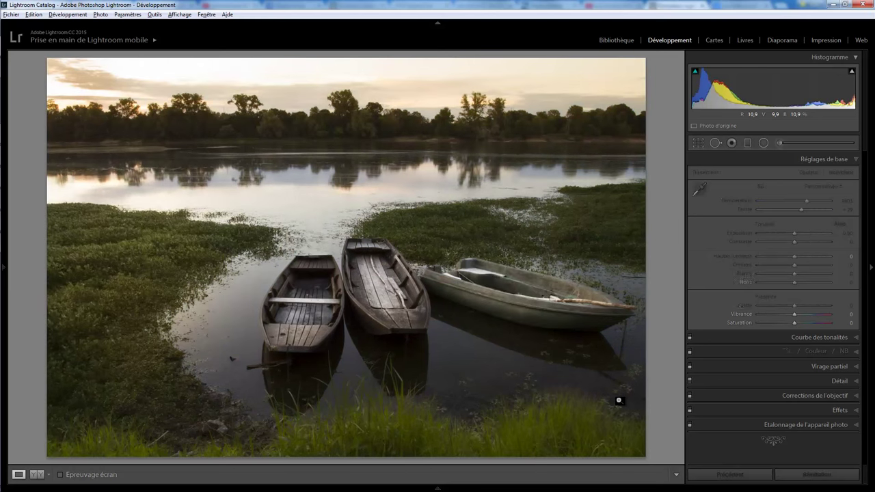